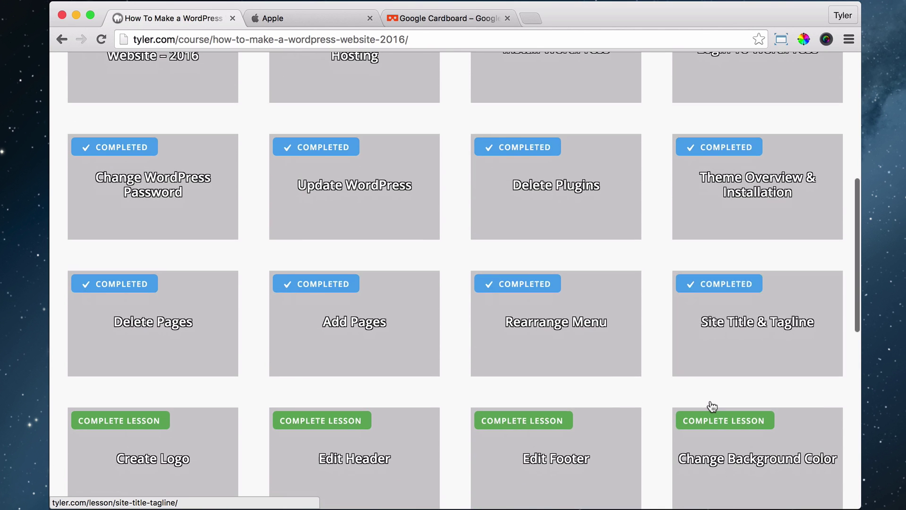
Check the Apple and Google Cardboard tabs, then minimize the WordPress course window
{"action": "scroll", "coordinate": [203, 379], "scroll_direction": "up", "scroll_amount": 1}
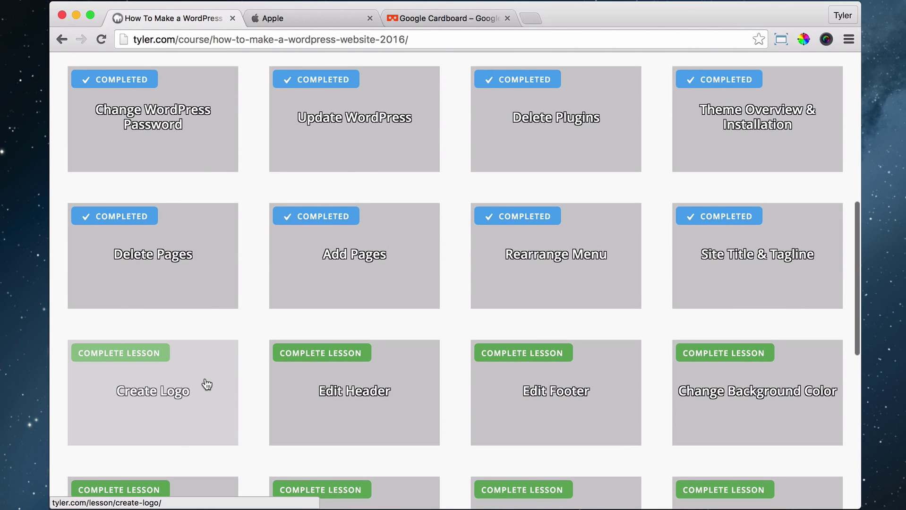
{"action": "scroll", "coordinate": [206, 382], "scroll_direction": "up", "scroll_amount": 1}
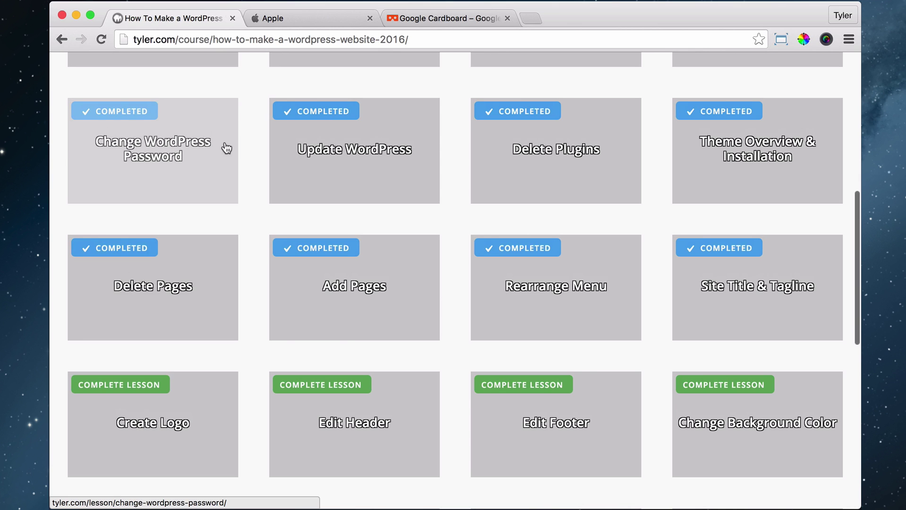
{"action": "left_click", "coordinate": [294, 19]}
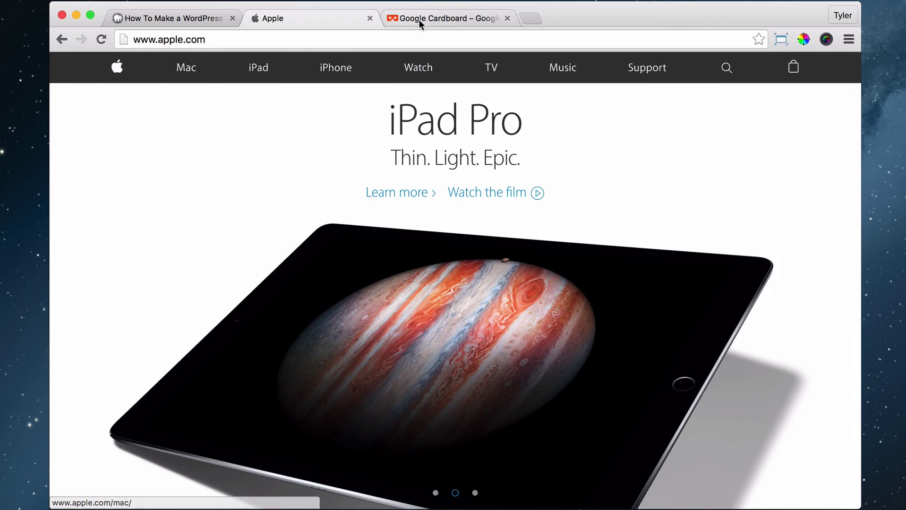
{"action": "left_click", "coordinate": [429, 18]}
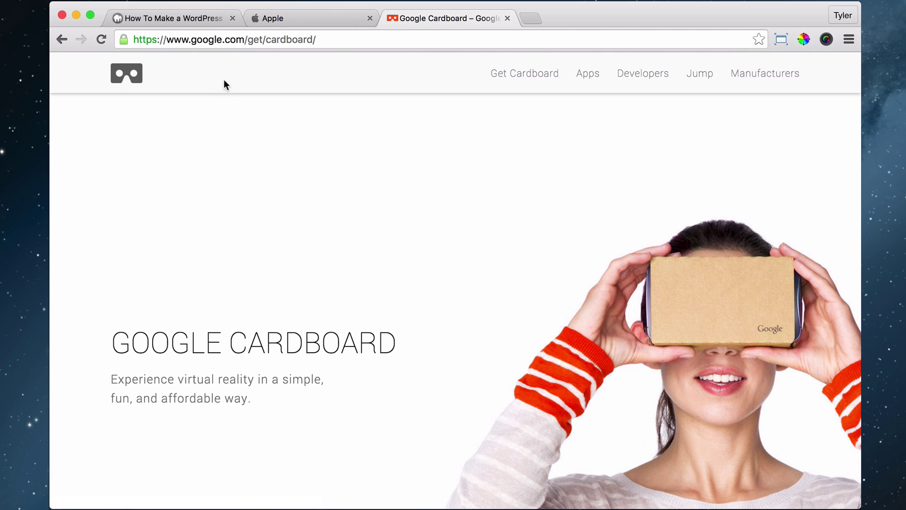
{"action": "left_click", "coordinate": [175, 18]}
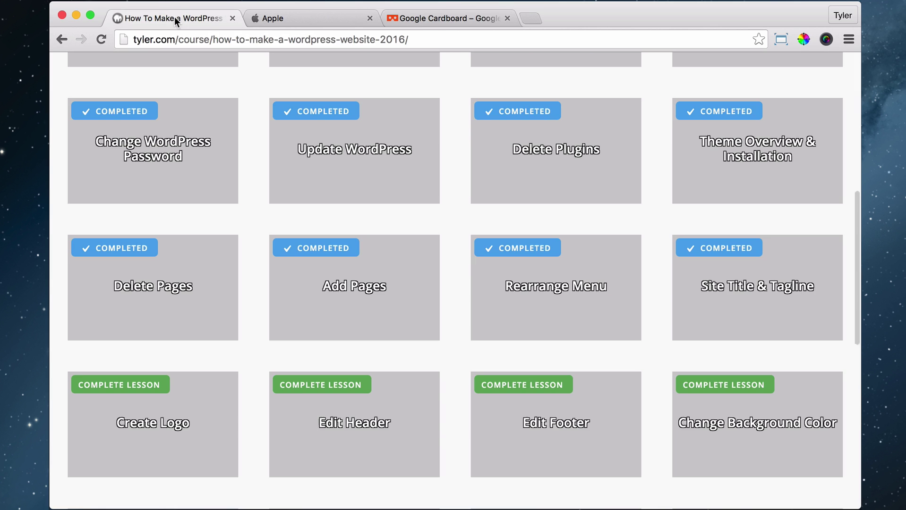
{"action": "left_click", "coordinate": [77, 14]}
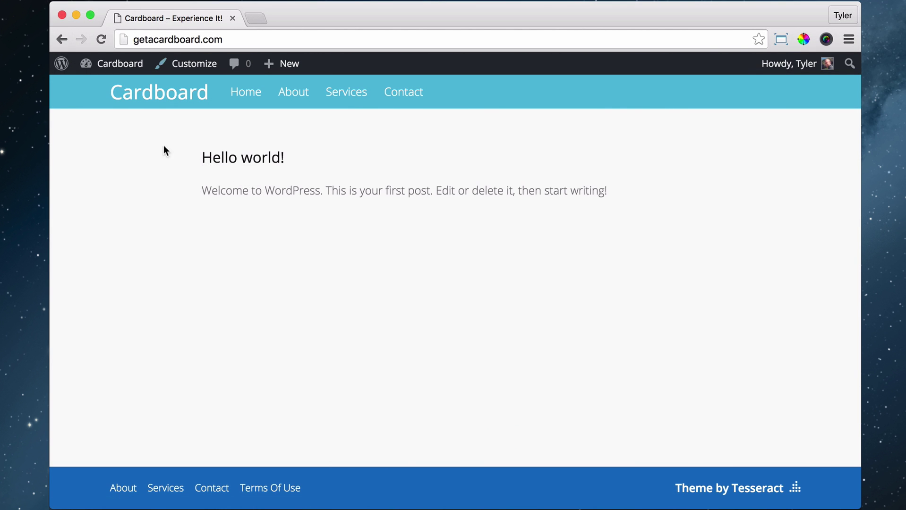
Load logomakr.com in a new Chrome tab
{"action": "left_click", "coordinate": [258, 18]}
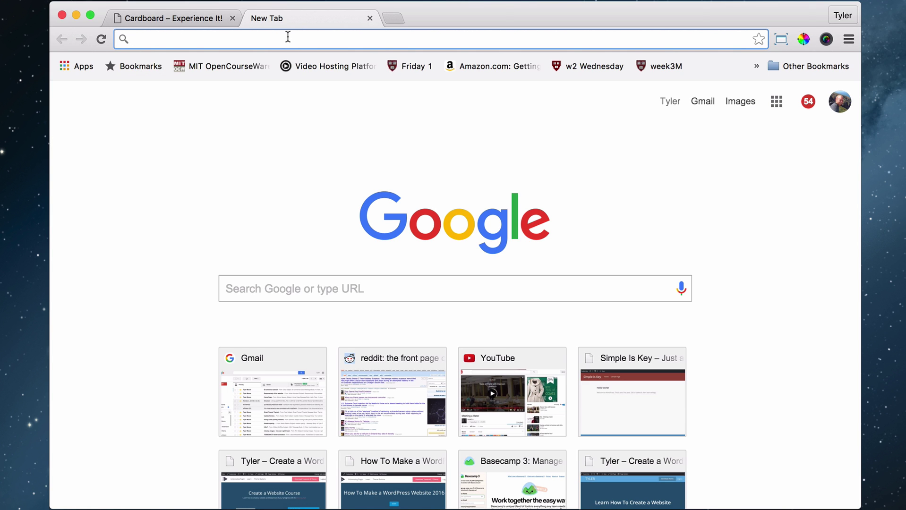
{"action": "type", "text": "logo"}
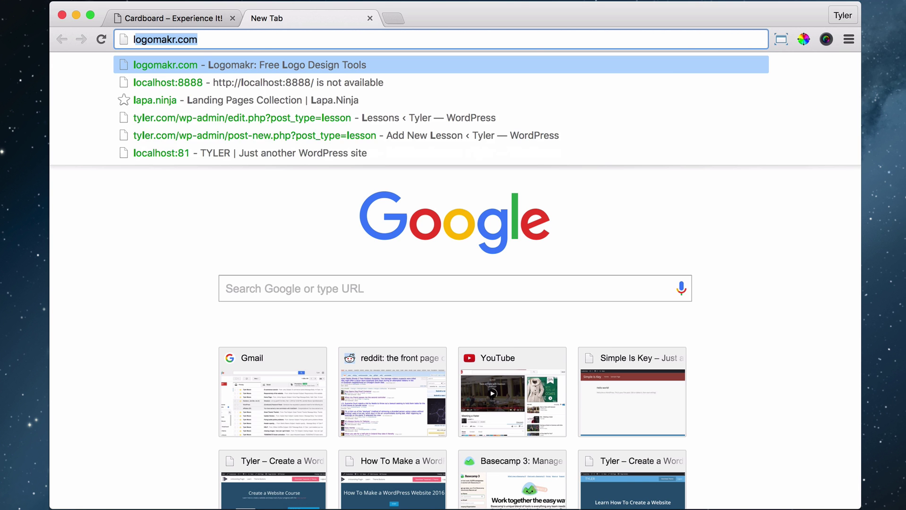
{"action": "type", "text": "makr"}
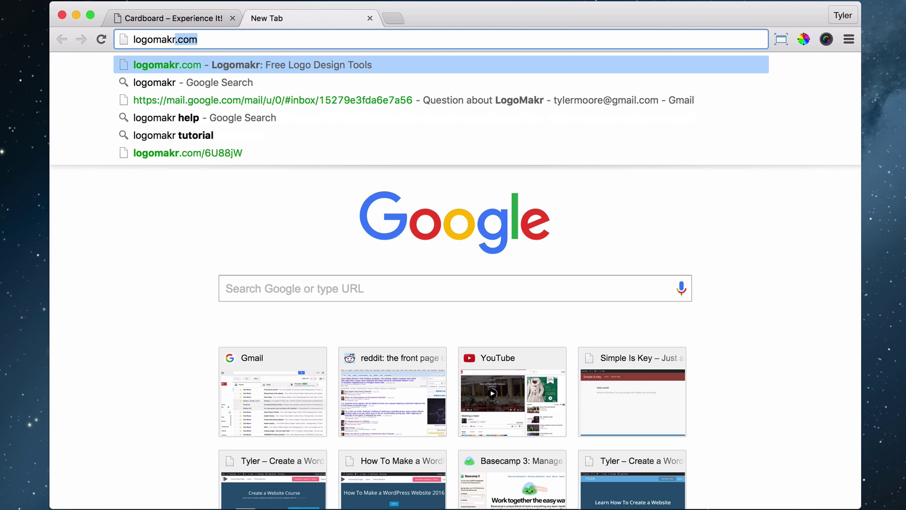
{"action": "type", "text": ".com"}
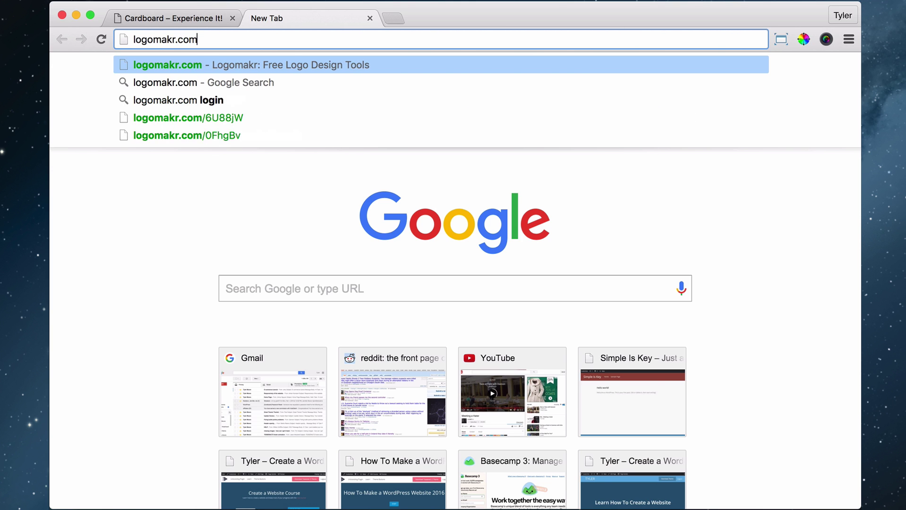
{"action": "key", "text": "Return"}
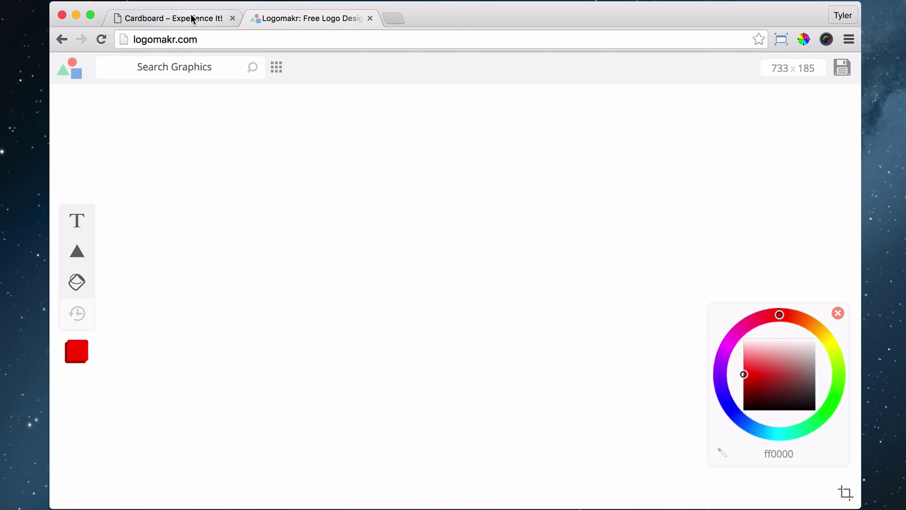
Search Logomakr graphics for 'glasses' and scroll through the eyeglasses and drinking-glass icons
{"action": "left_click", "coordinate": [214, 65]}
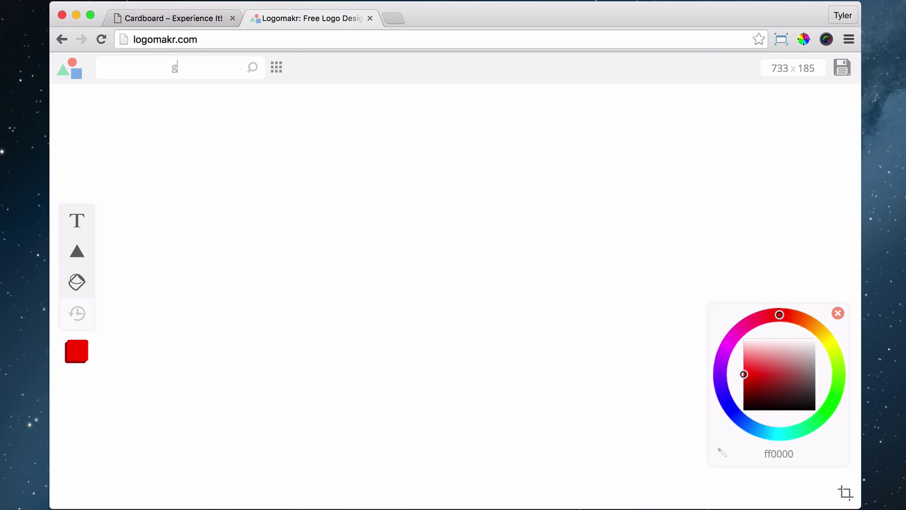
{"action": "type", "text": "glasses"}
{"action": "key", "text": "Return"}
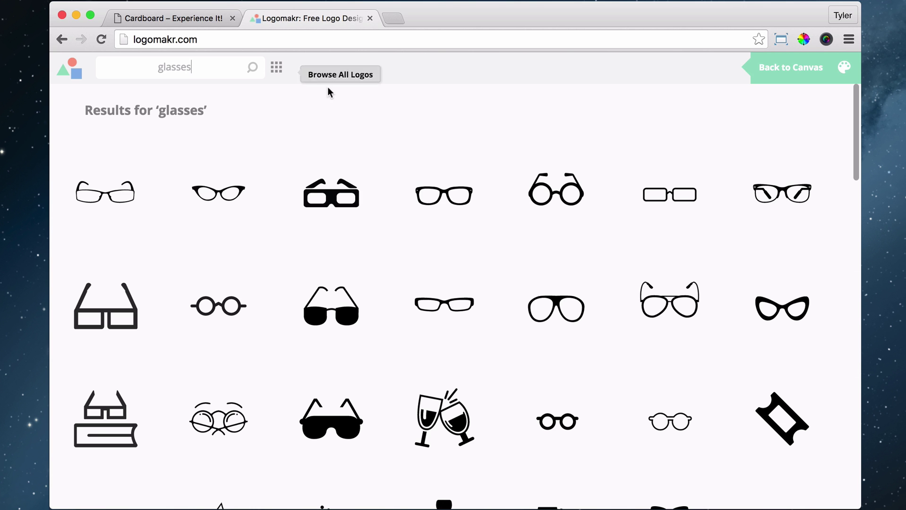
{"action": "scroll", "coordinate": [839, 208], "scroll_direction": "down", "scroll_amount": 15}
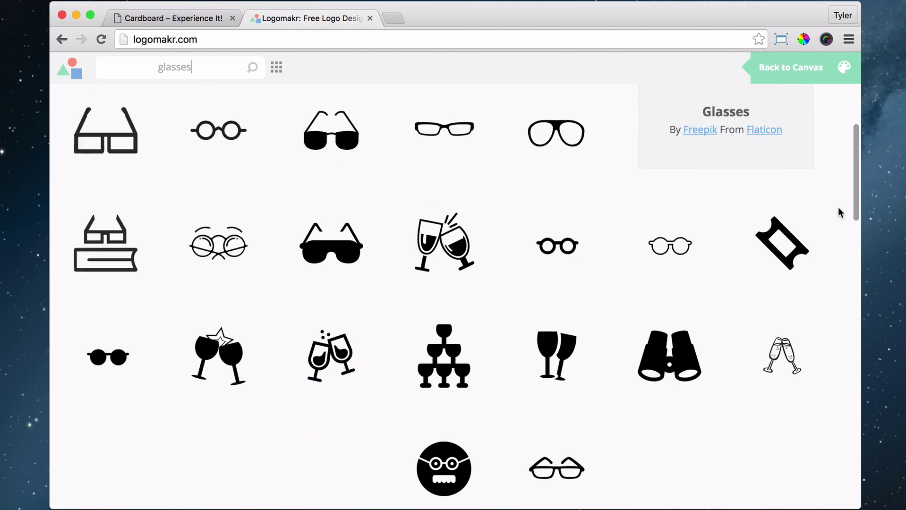
{"action": "scroll", "coordinate": [838, 209], "scroll_direction": "down", "scroll_amount": 15}
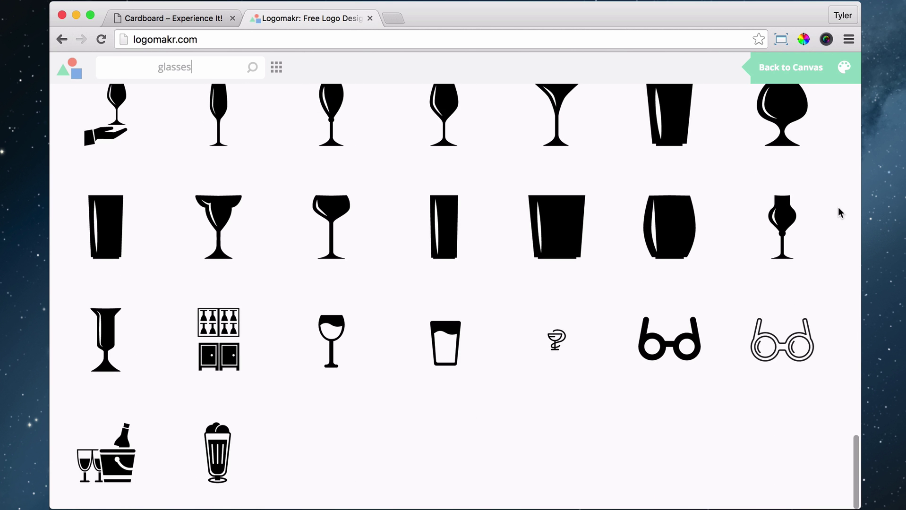
{"action": "scroll", "coordinate": [839, 208], "scroll_direction": "up", "scroll_amount": 15}
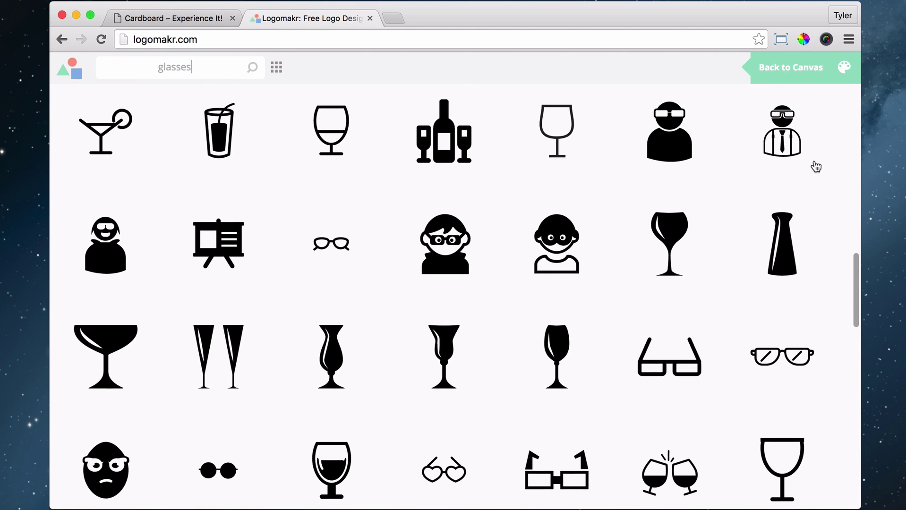
{"action": "mouse_move", "coordinate": [765, 184]}
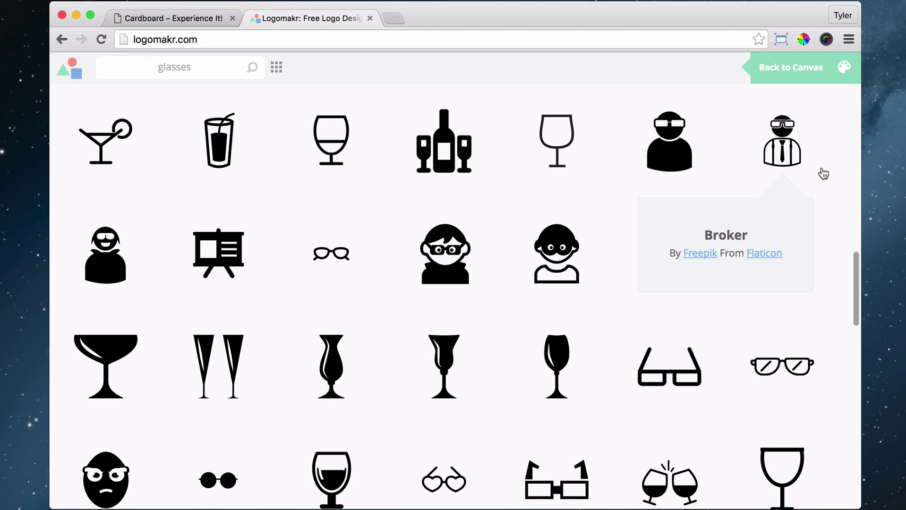
{"action": "scroll", "coordinate": [822, 174], "scroll_direction": "up", "scroll_amount": 10}
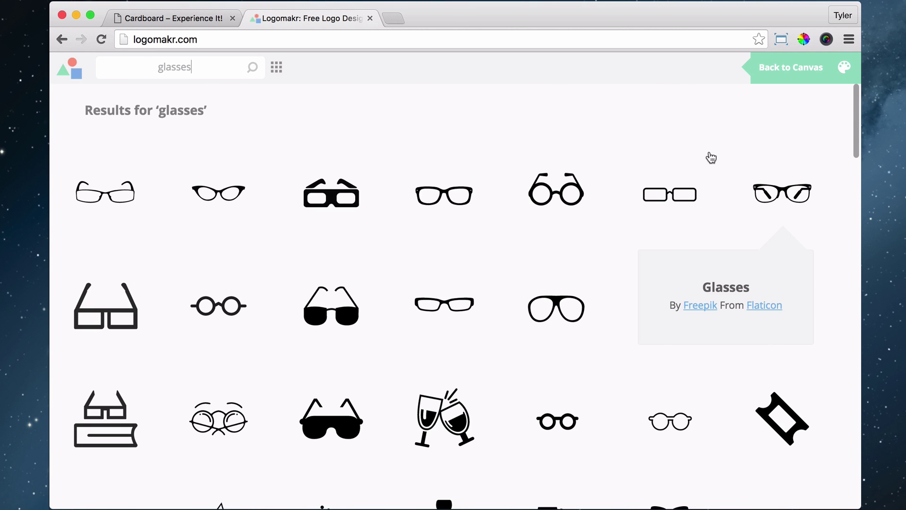
Google 'free icons' in a new tab and open the Iconfinder result
{"action": "left_click", "coordinate": [393, 18]}
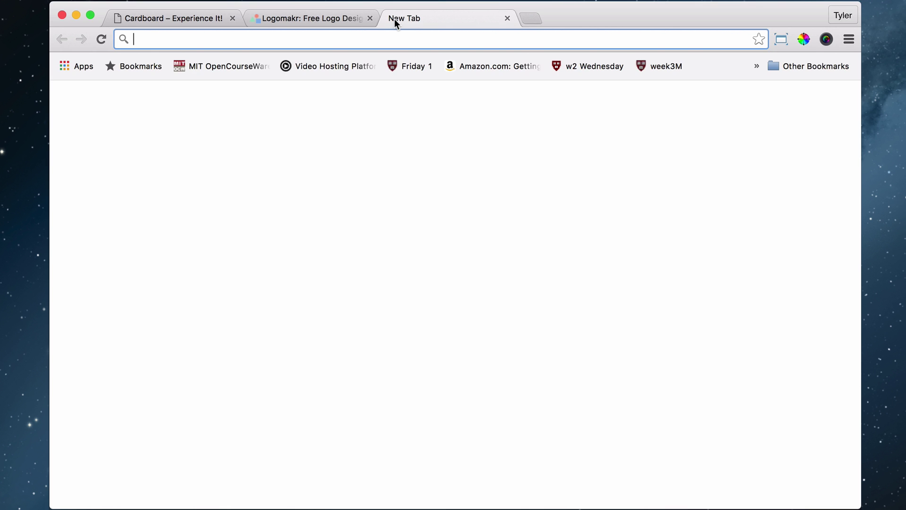
{"action": "type", "text": "google.com"}
{"action": "key", "text": "Return"}
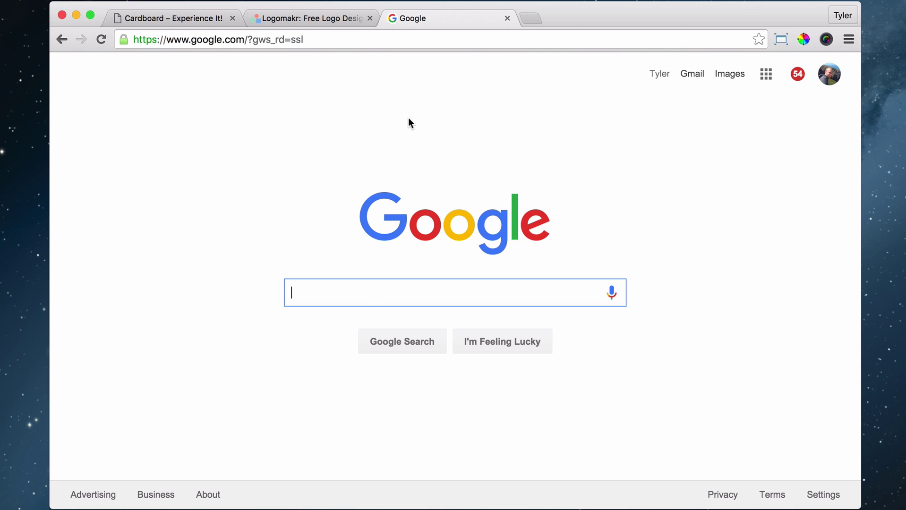
{"action": "type", "text": "free icons"}
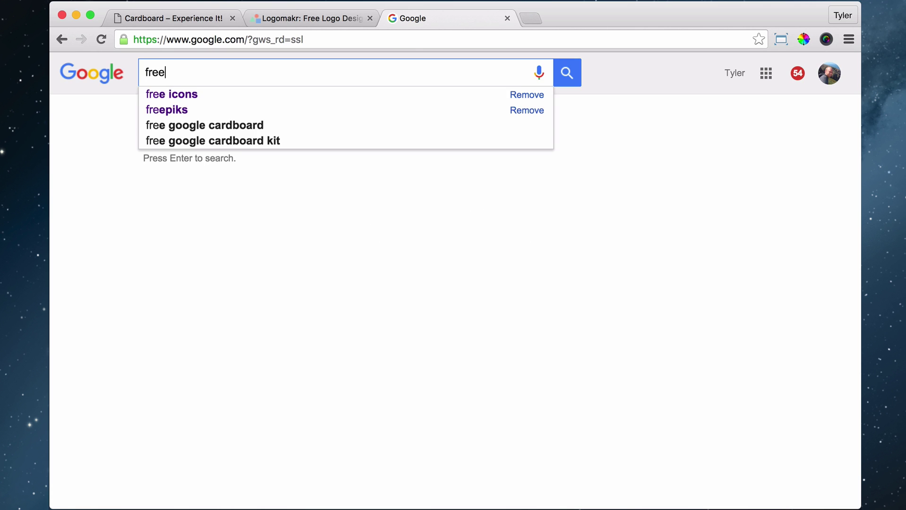
{"action": "key", "text": "Return"}
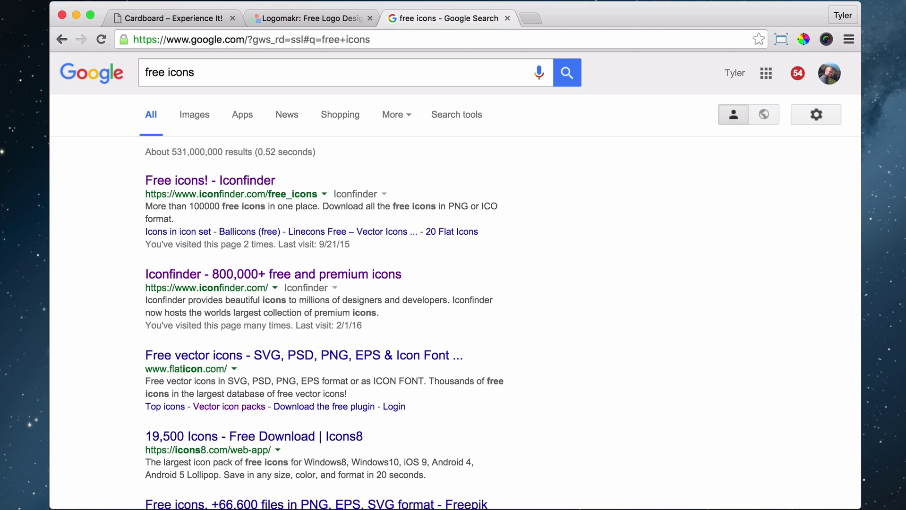
{"action": "left_click", "coordinate": [273, 280]}
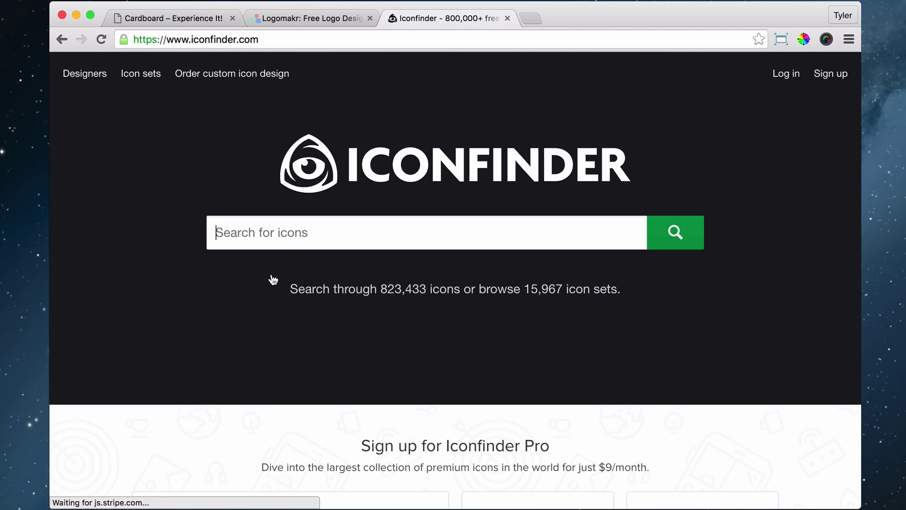
Search Iconfinder for 'glasses' and scroll through the icon results
{"action": "type", "text": "gla"}
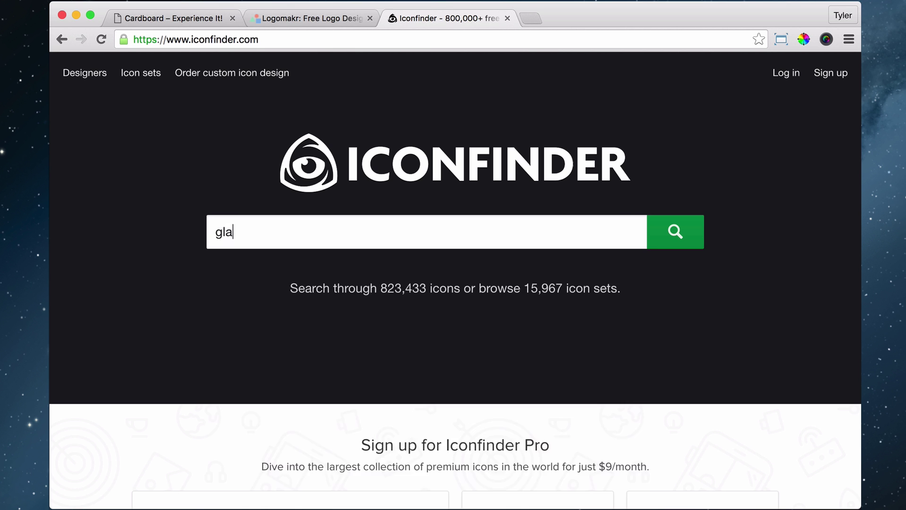
{"action": "type", "text": "sses"}
{"action": "key", "text": "Return"}
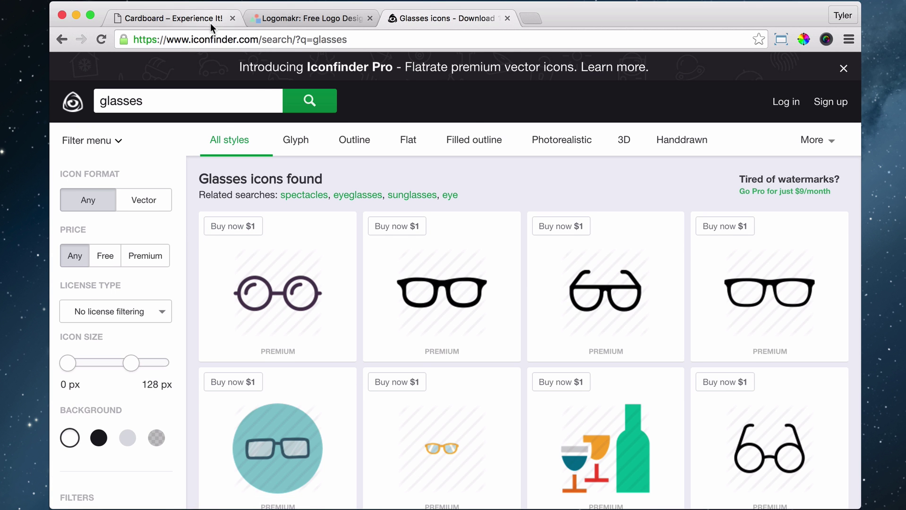
{"action": "scroll", "coordinate": [406, 184], "scroll_direction": "down", "scroll_amount": 15}
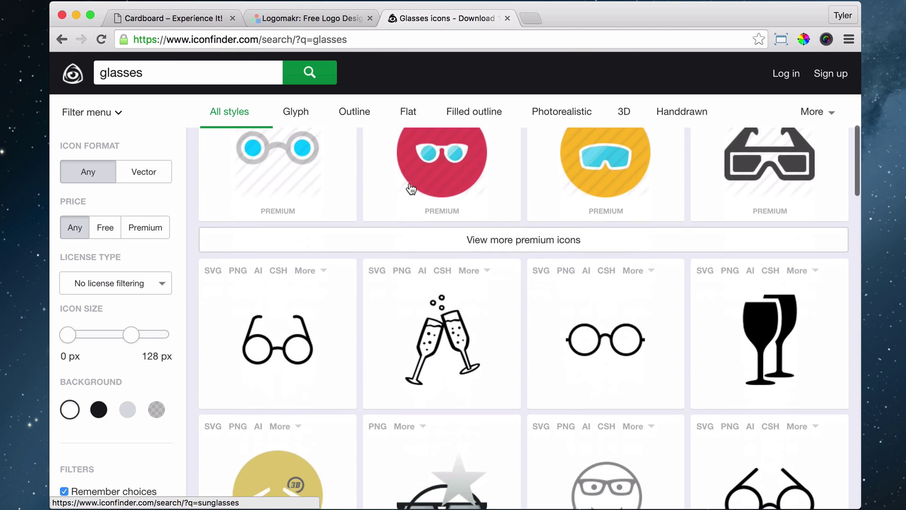
{"action": "scroll", "coordinate": [411, 189], "scroll_direction": "down", "scroll_amount": 15}
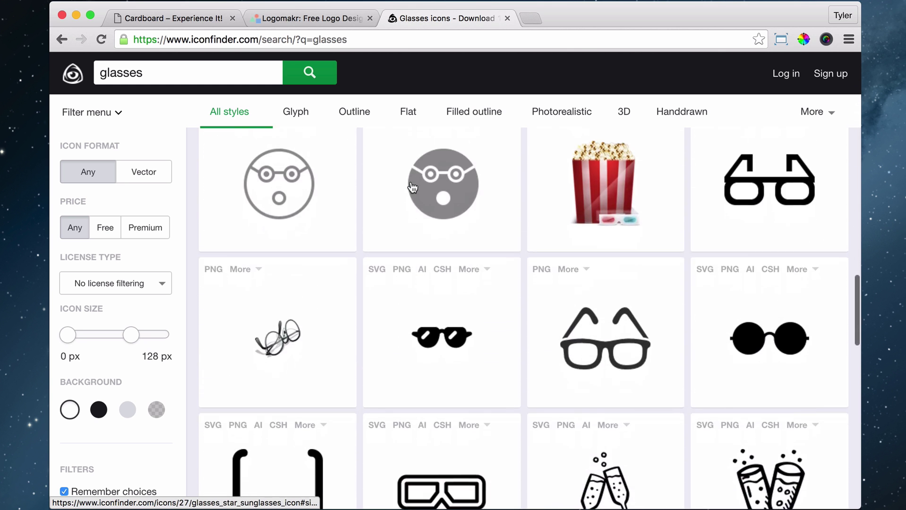
{"action": "scroll", "coordinate": [412, 187], "scroll_direction": "down", "scroll_amount": 4}
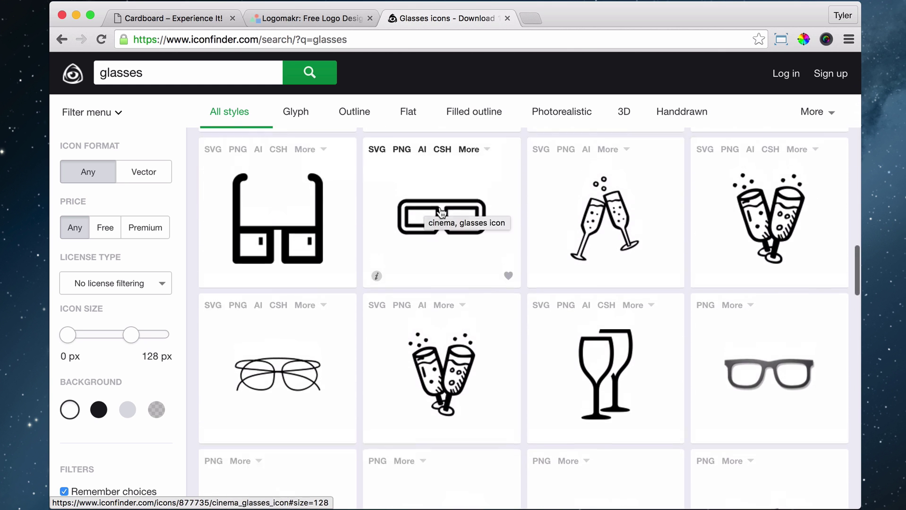
{"action": "scroll", "coordinate": [469, 223], "scroll_direction": "up", "scroll_amount": 3}
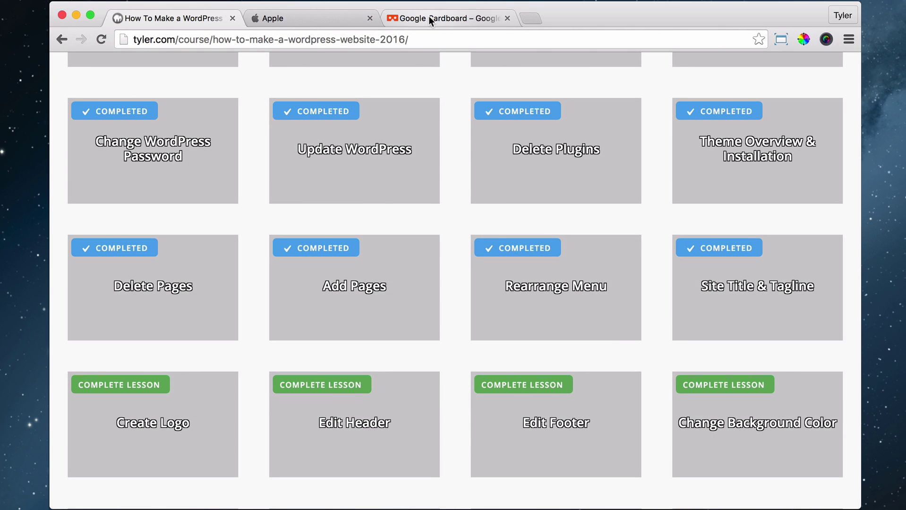
Switch to the Google Cardboard tab to look over the site
{"action": "left_click", "coordinate": [428, 16]}
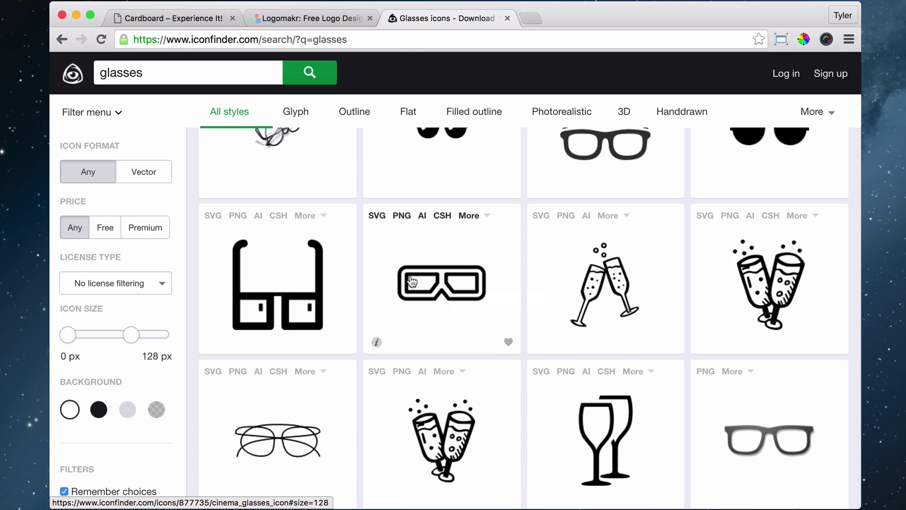
Download the rectangular 3D glasses icon as an SVG, then go back to the Logomakr tab
{"action": "scroll", "coordinate": [409, 282], "scroll_direction": "down", "scroll_amount": 1}
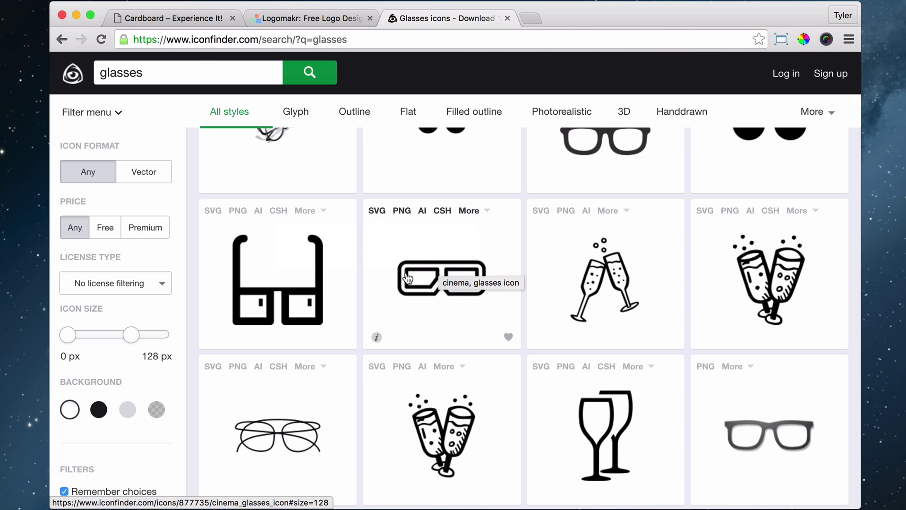
{"action": "left_click", "coordinate": [378, 212]}
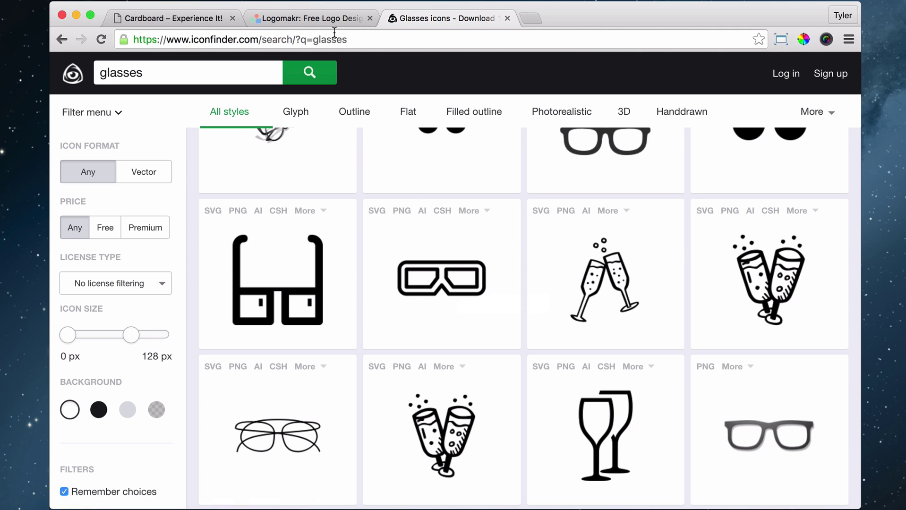
{"action": "left_click", "coordinate": [317, 17]}
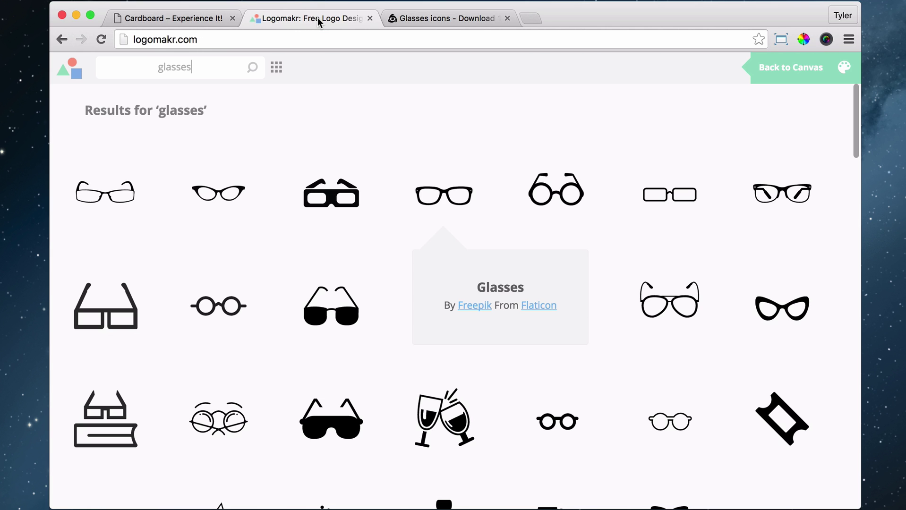
Drop the glasses SVG onto the canvas, then resize and centre it at 276 × 112
{"action": "left_click", "coordinate": [783, 73]}
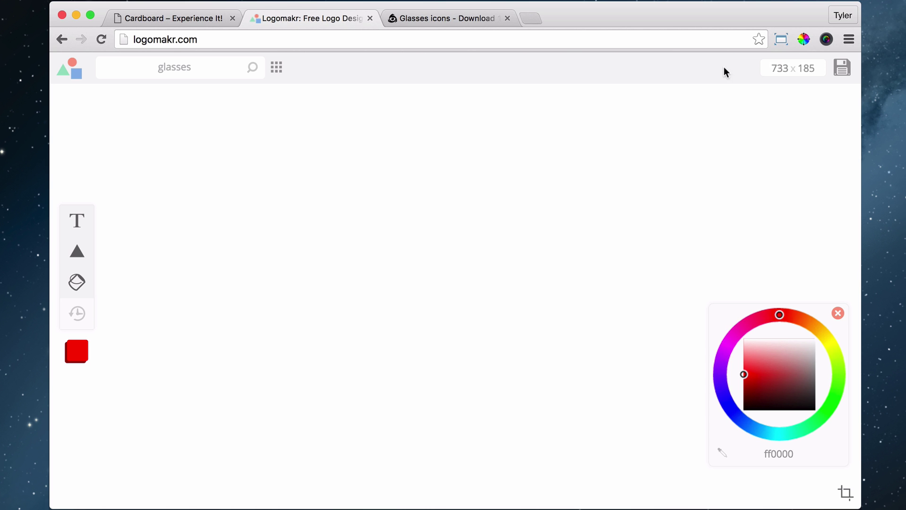
{"action": "left_click_drag", "start_coordinate": [900, 383], "coordinate": [438, 272]}
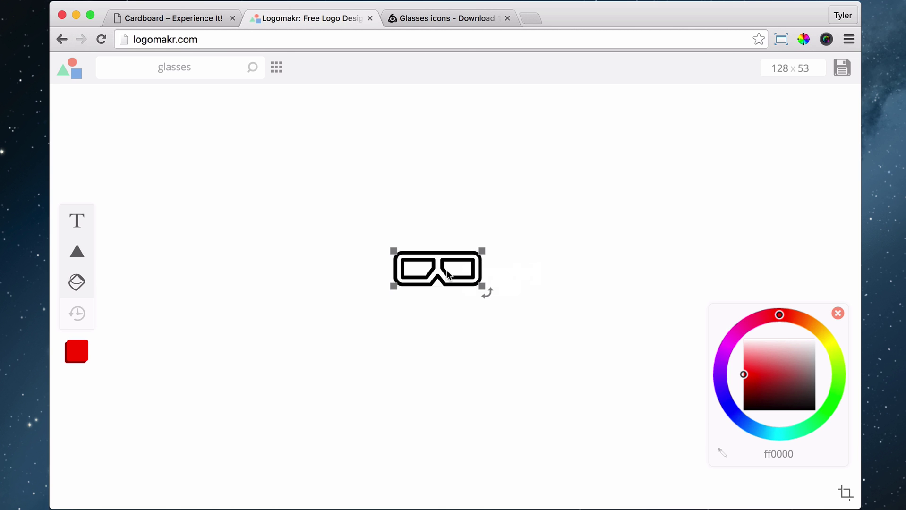
{"action": "left_click_drag", "start_coordinate": [437, 272], "coordinate": [435, 272]}
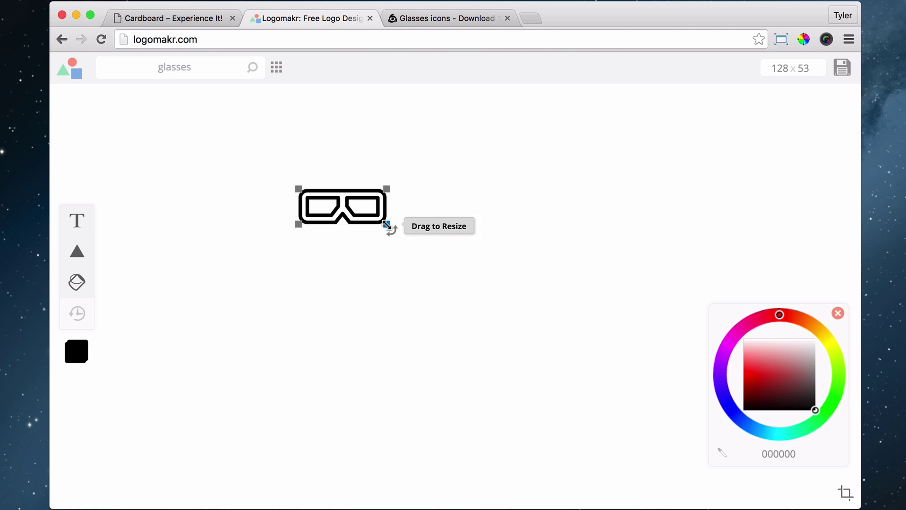
{"action": "left_click_drag", "start_coordinate": [386, 224], "coordinate": [755, 472]}
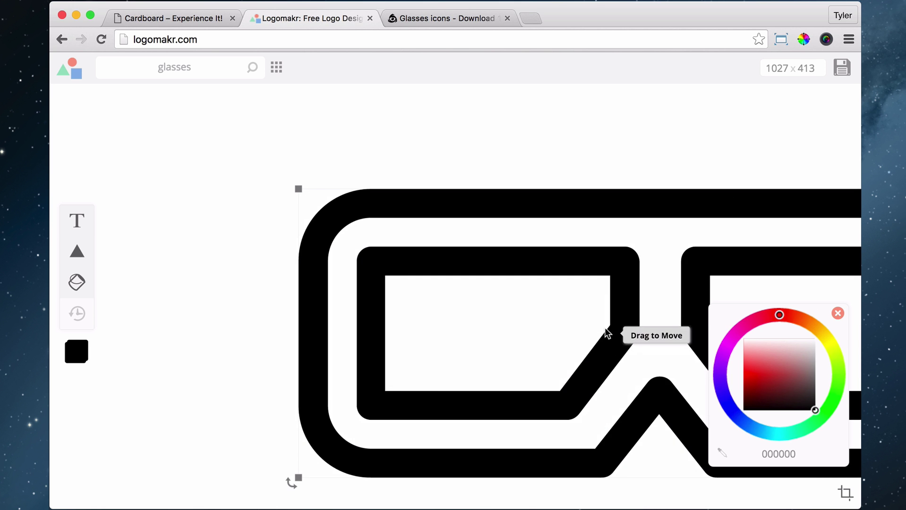
{"action": "left_click_drag", "start_coordinate": [607, 333], "coordinate": [428, 259]}
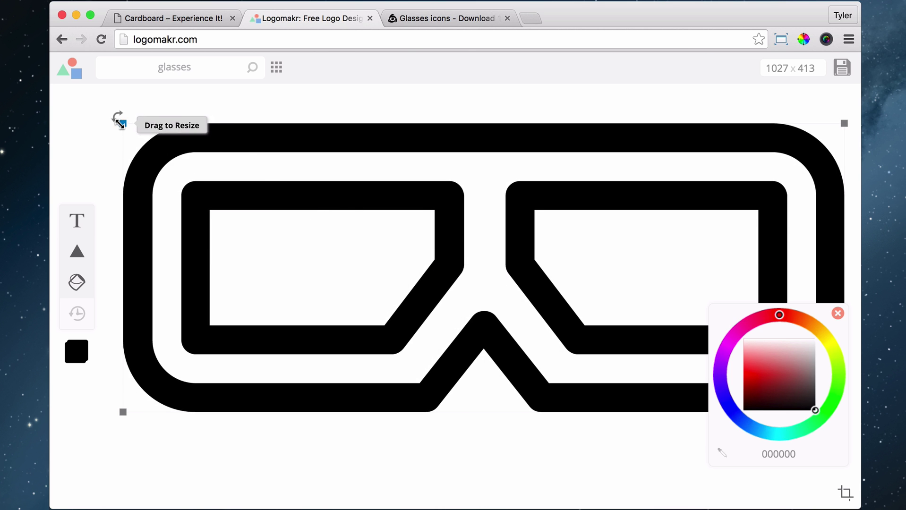
{"action": "left_click_drag", "start_coordinate": [121, 123], "coordinate": [582, 307]}
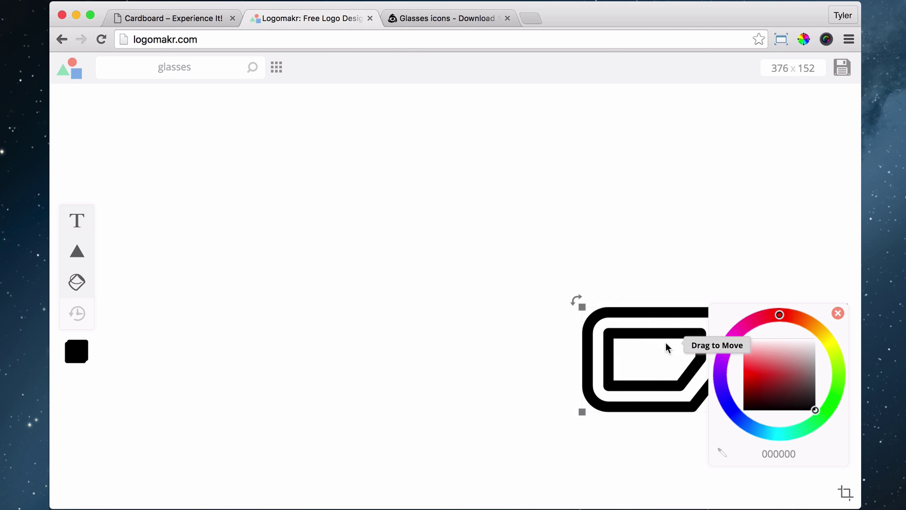
{"action": "left_click_drag", "start_coordinate": [665, 342], "coordinate": [397, 233]}
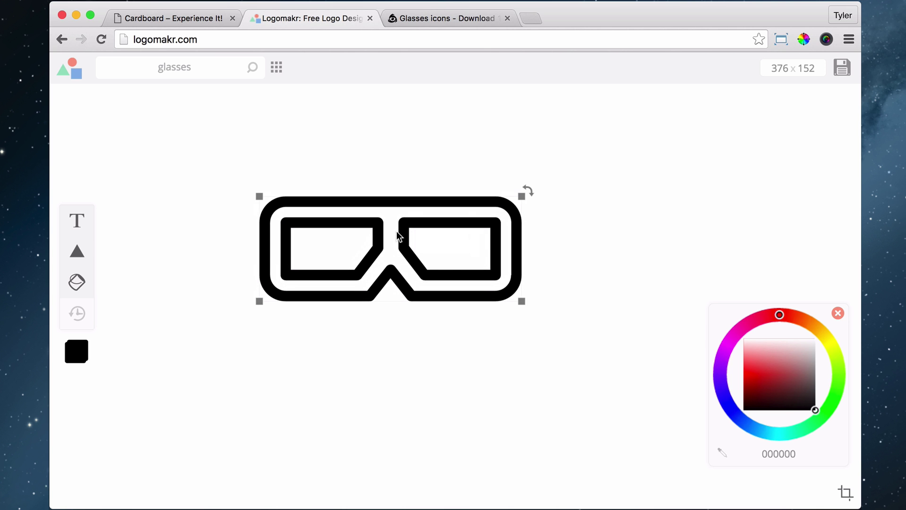
{"action": "left_click_drag", "start_coordinate": [521, 301], "coordinate": [452, 261]}
{"action": "left_click_drag", "start_coordinate": [384, 238], "coordinate": [410, 255]}
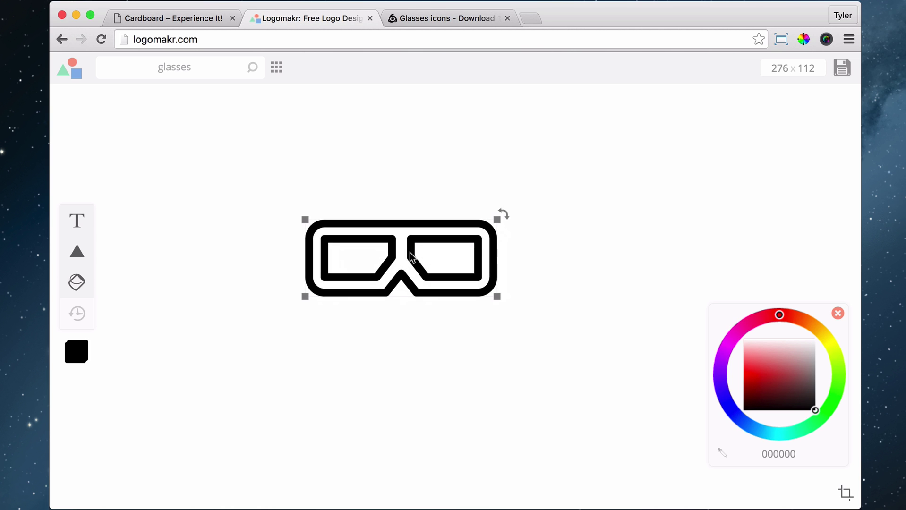
{"action": "left_click_drag", "start_coordinate": [410, 252], "coordinate": [405, 249]}
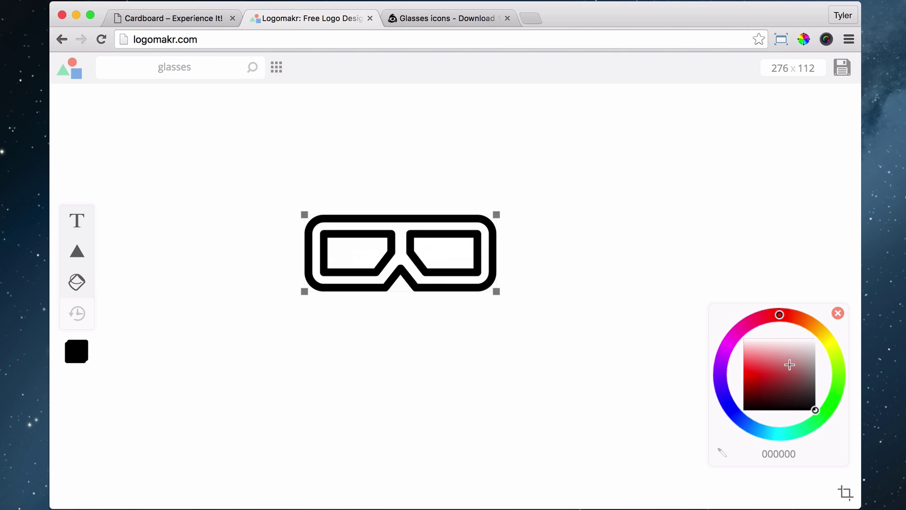
Paint-bucket the glasses red ec4040, then recolour them dark grey 646464
{"action": "left_click_drag", "start_coordinate": [753, 366], "coordinate": [755, 368]}
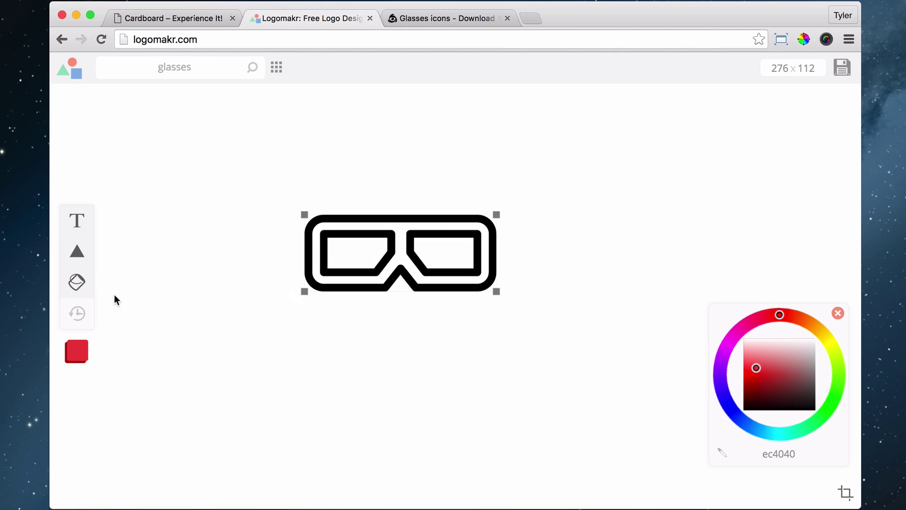
{"action": "left_click", "coordinate": [76, 282]}
{"action": "left_click_drag", "start_coordinate": [567, 190], "coordinate": [239, 318]}
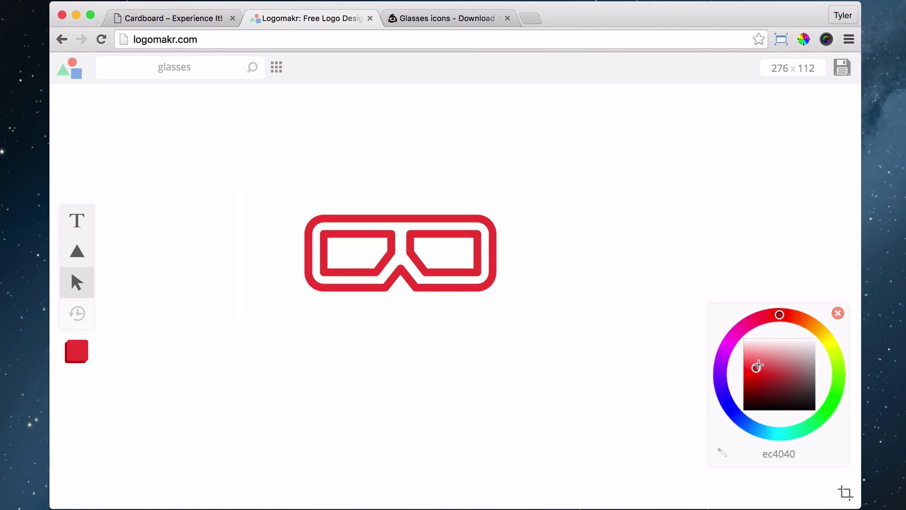
{"action": "mouse_move", "coordinate": [755, 367]}
{"action": "left_mouse_down"}
{"action": "mouse_move", "coordinate": [822, 366]}
{"action": "mouse_move", "coordinate": [823, 382]}
{"action": "left_mouse_up"}
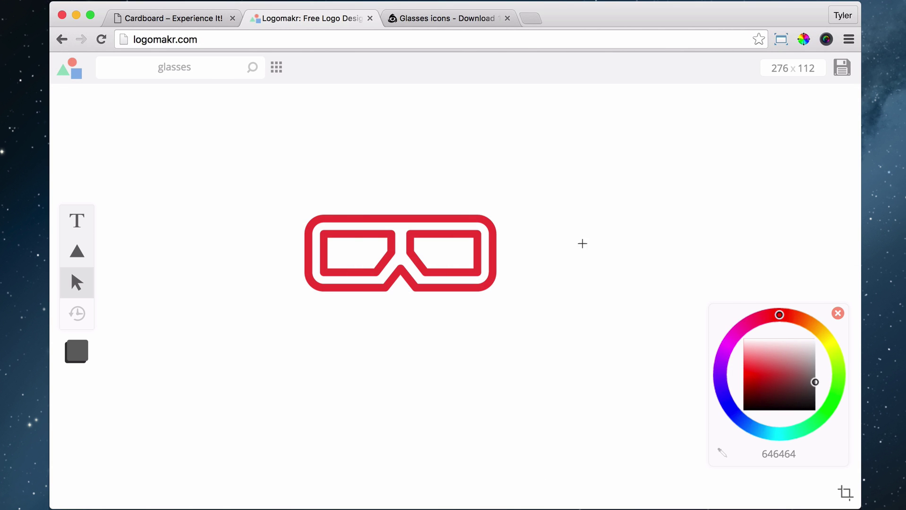
{"action": "left_click_drag", "start_coordinate": [563, 171], "coordinate": [217, 319]}
After a glance at the Cardboard site, crop the logo and widen it to 439 × 178
{"action": "left_click", "coordinate": [185, 17]}
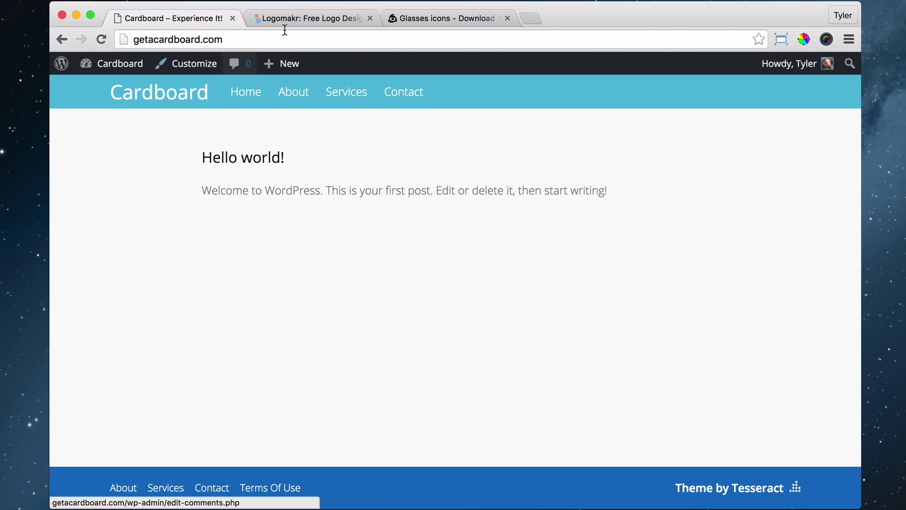
{"action": "left_click", "coordinate": [312, 19]}
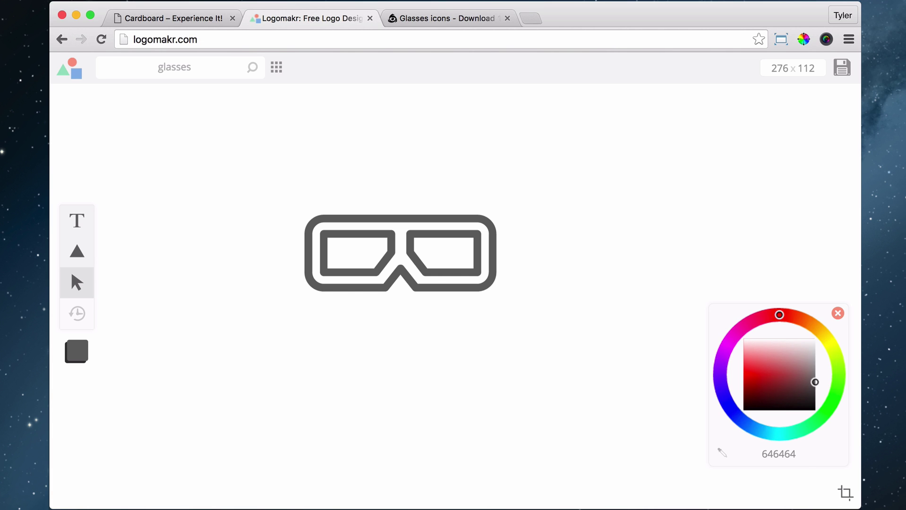
{"action": "left_click", "coordinate": [845, 494]}
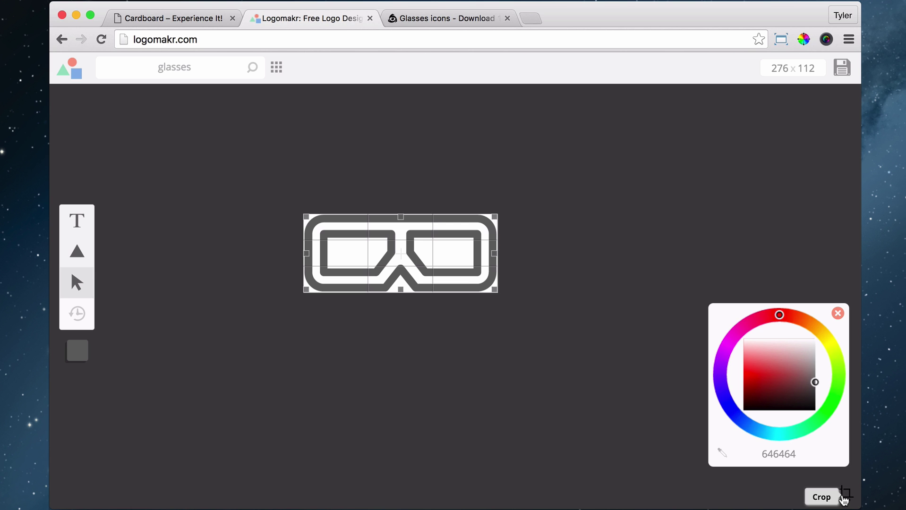
{"action": "left_click_drag", "start_coordinate": [495, 293], "coordinate": [519, 291]}
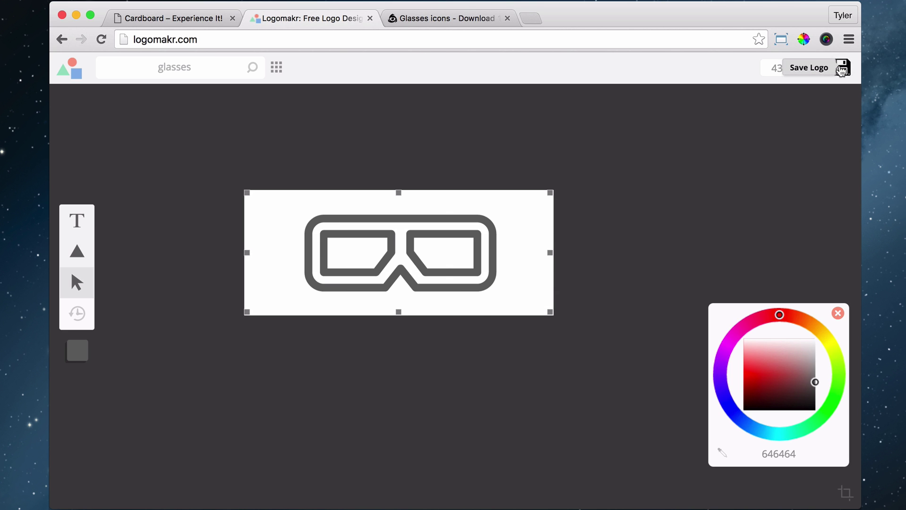
Save the logo to the Desktop as logo.png and dismiss the Saved confirmation
{"action": "left_click", "coordinate": [841, 70]}
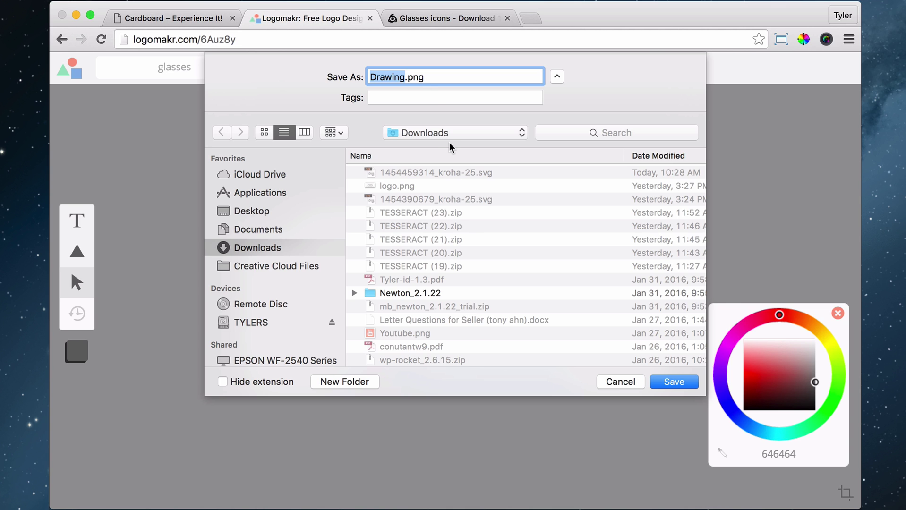
{"action": "left_click", "coordinate": [257, 210]}
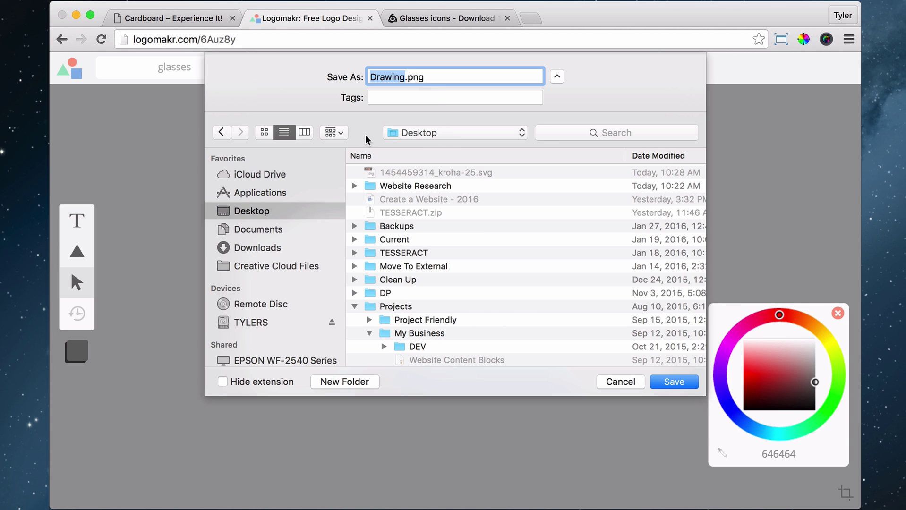
{"action": "type", "text": "logo"}
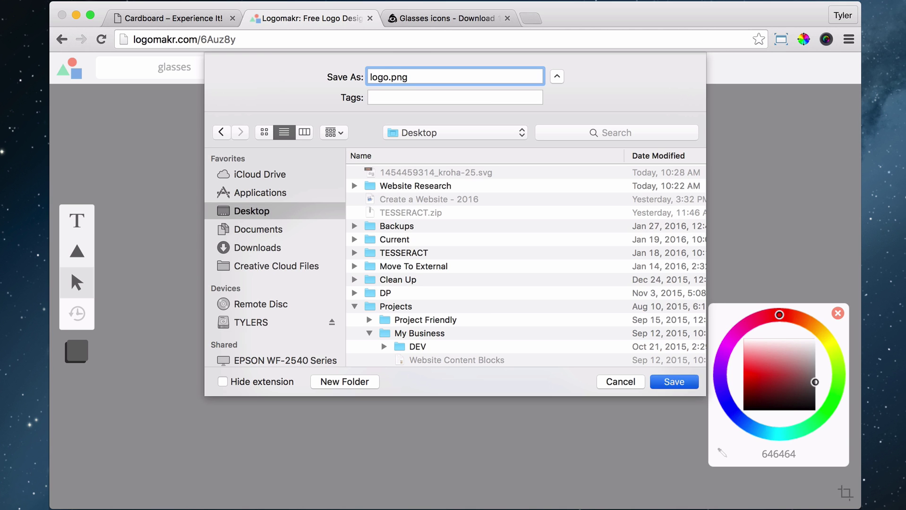
{"action": "key", "text": "Return"}
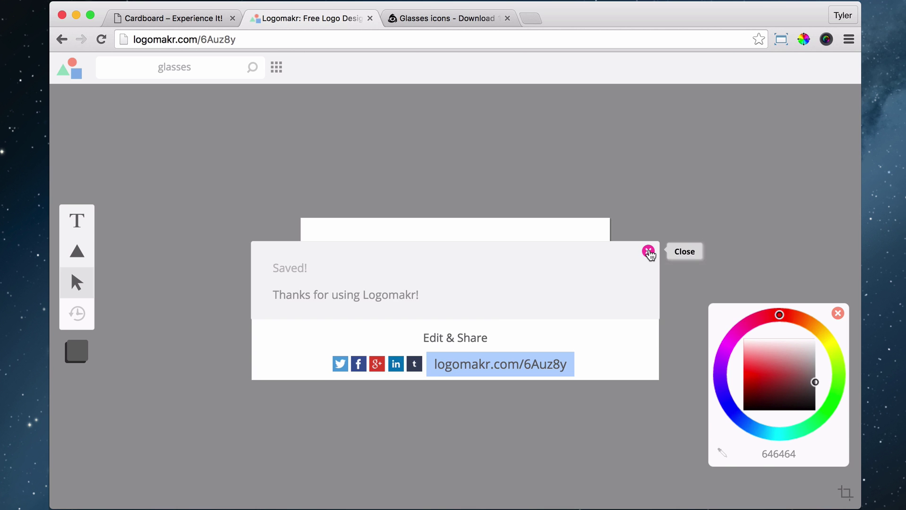
{"action": "left_click", "coordinate": [648, 252]}
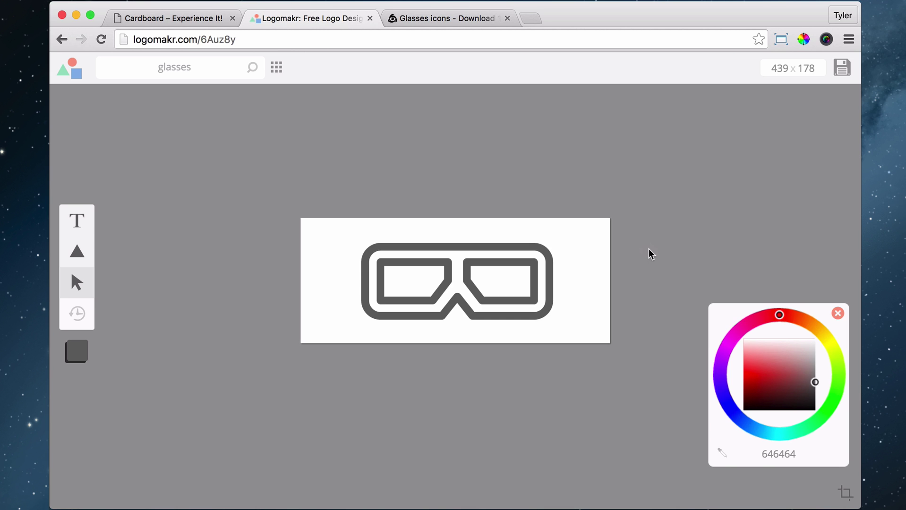
Close the Logomakr and Iconfinder tabs, then open Customize > Header Options for Cardboard
{"action": "left_click", "coordinate": [370, 19]}
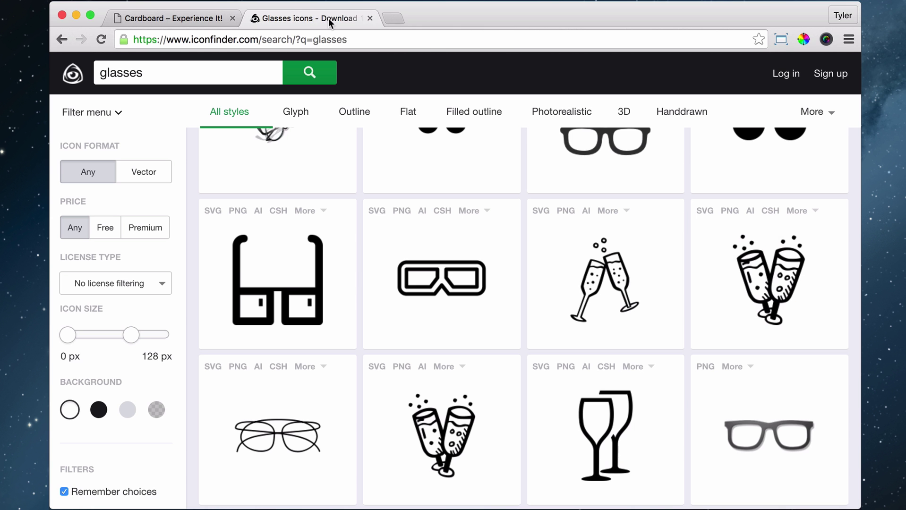
{"action": "left_click", "coordinate": [370, 18]}
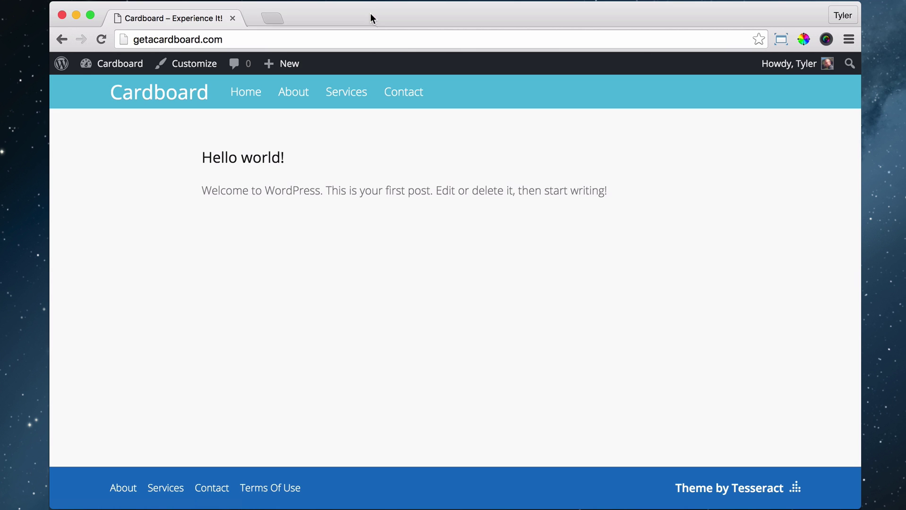
{"action": "left_click", "coordinate": [192, 66]}
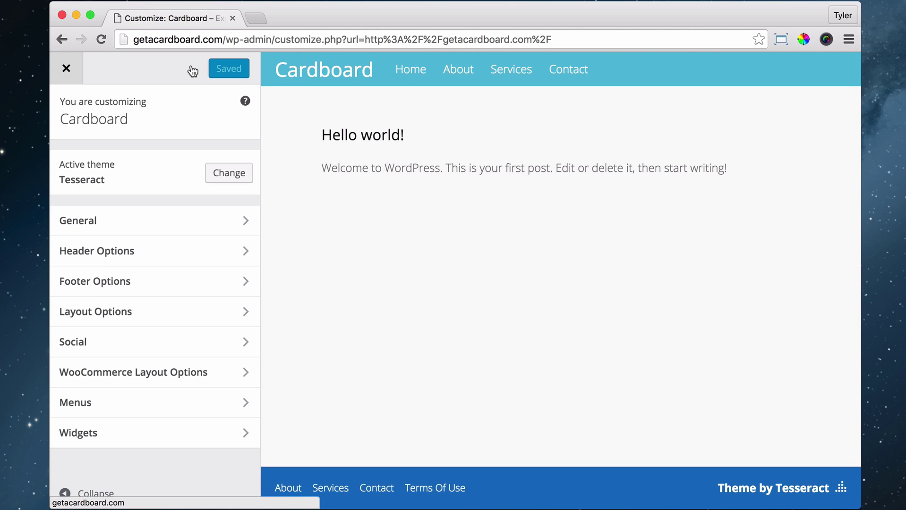
{"action": "left_click", "coordinate": [213, 256]}
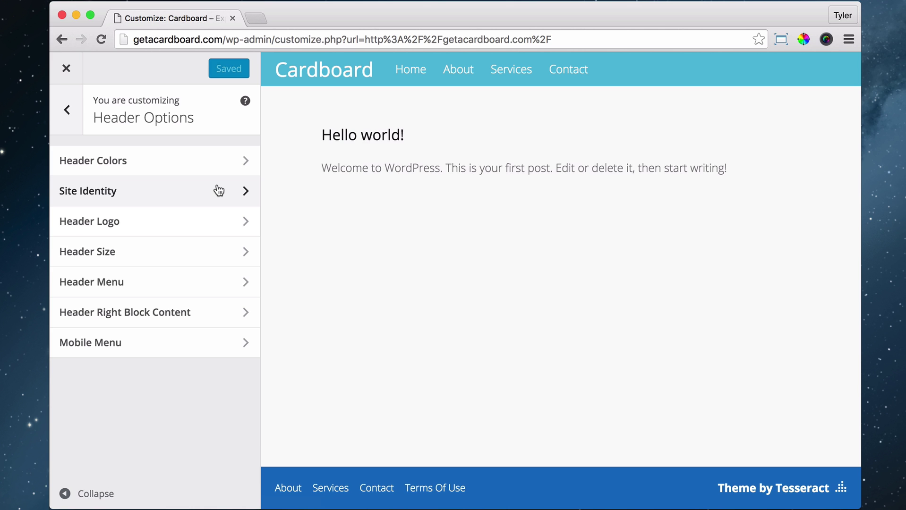
Upload logo.png from the computer and set it as the Cardboard header logo
{"action": "left_click", "coordinate": [193, 223]}
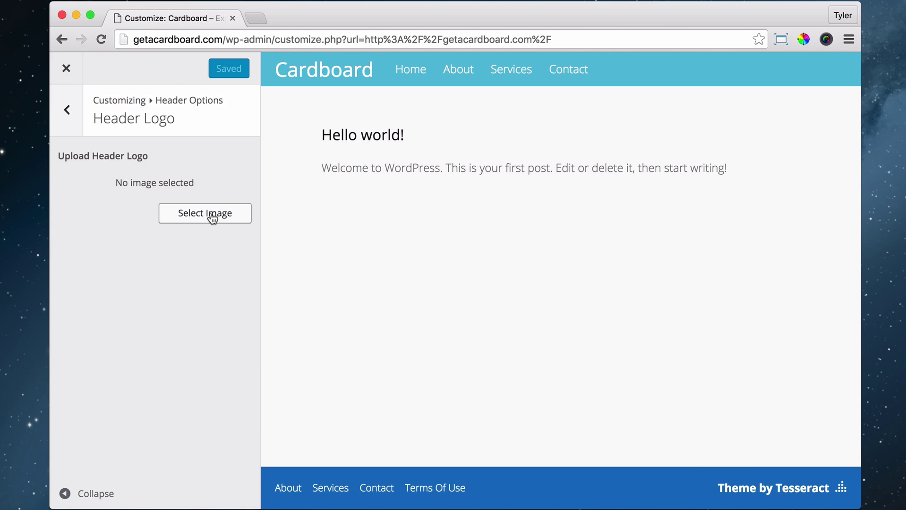
{"action": "left_click", "coordinate": [211, 215]}
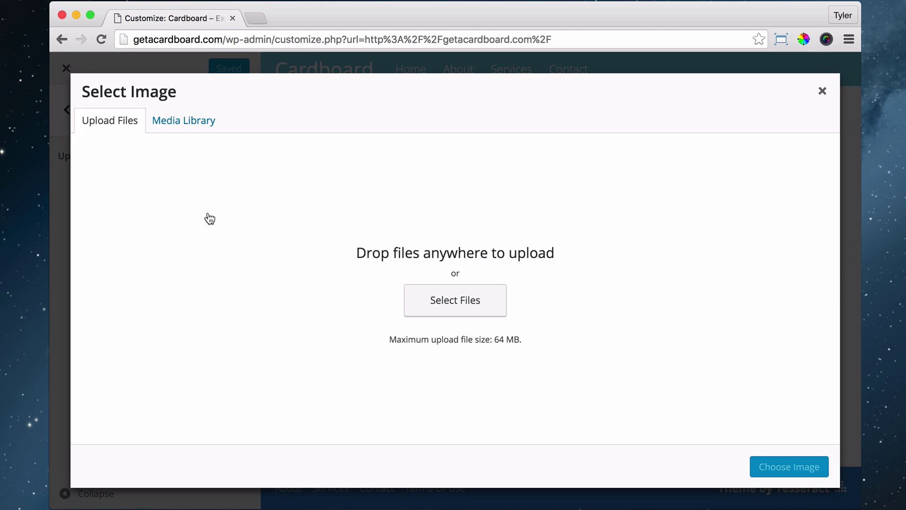
{"action": "left_click", "coordinate": [457, 309]}
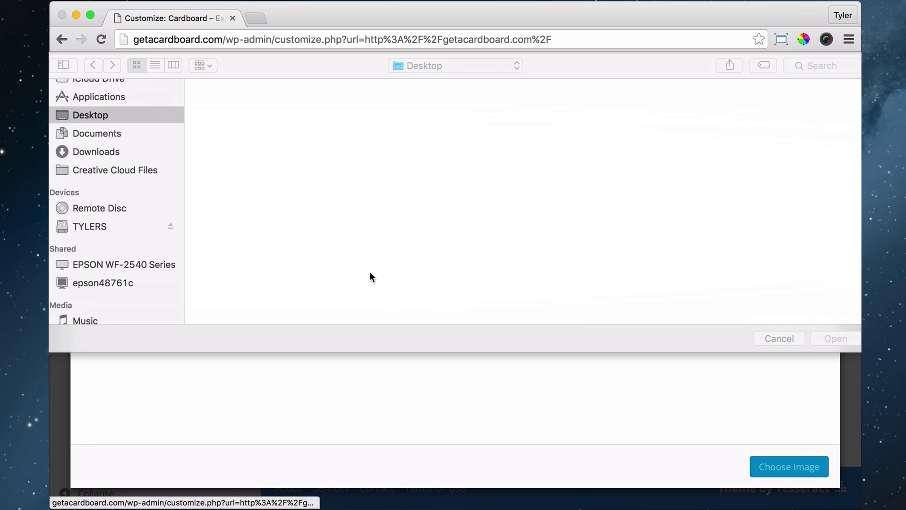
{"action": "left_click", "coordinate": [238, 110]}
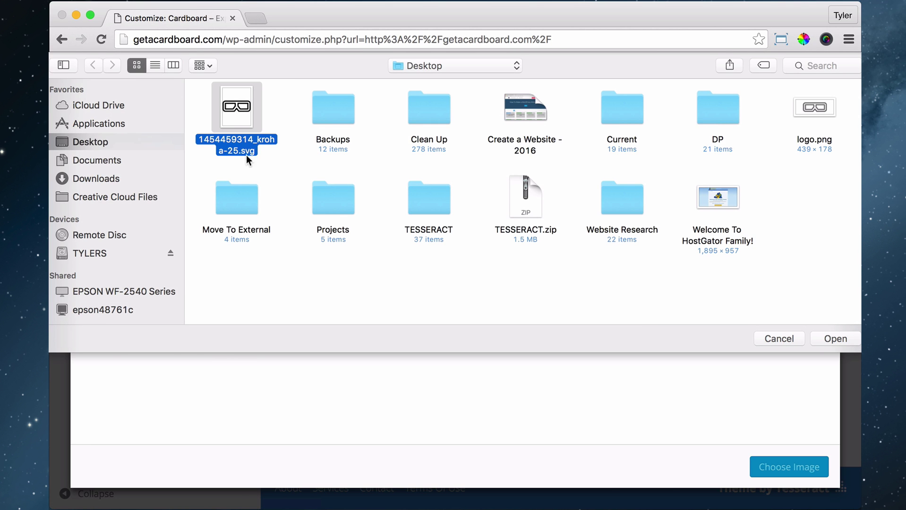
{"action": "left_click", "coordinate": [822, 112]}
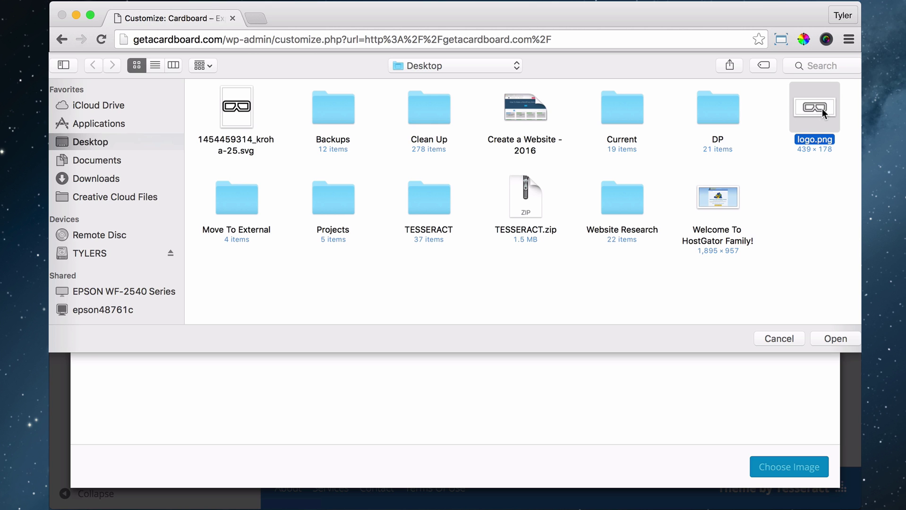
{"action": "left_click", "coordinate": [825, 170]}
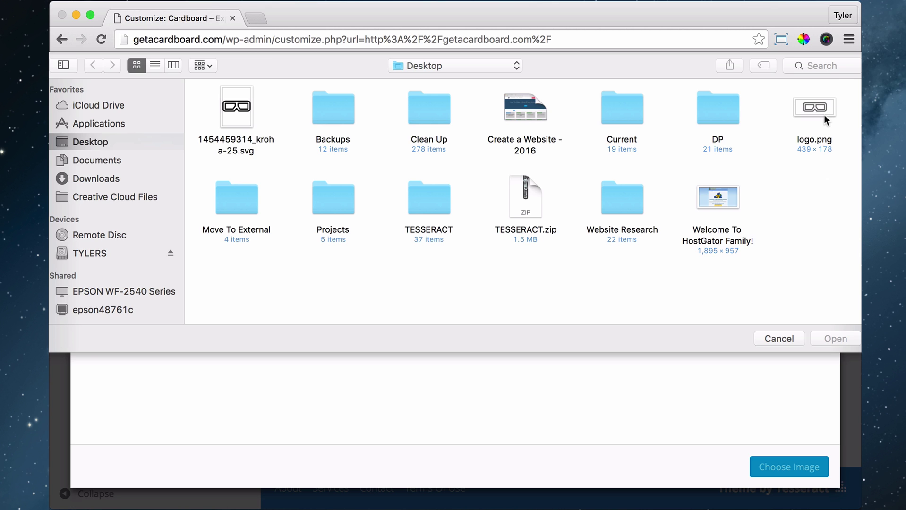
{"action": "left_click", "coordinate": [824, 114]}
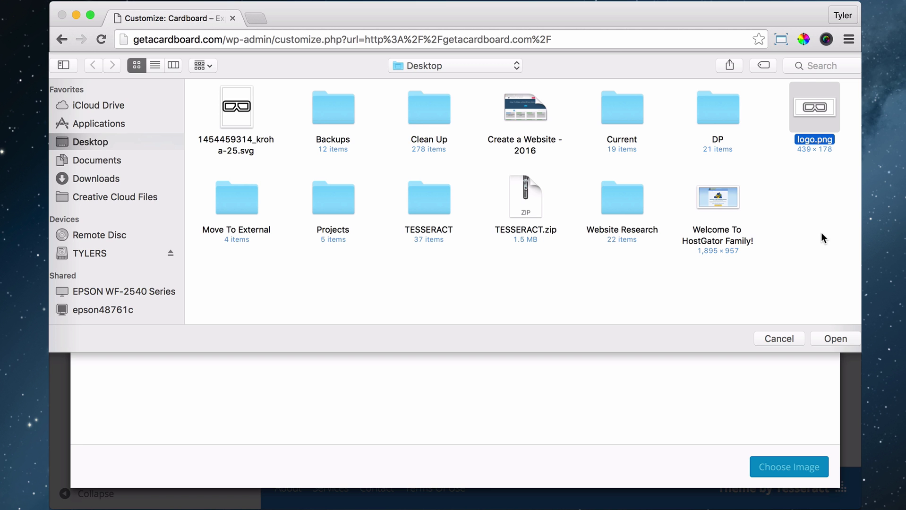
{"action": "left_click", "coordinate": [835, 338]}
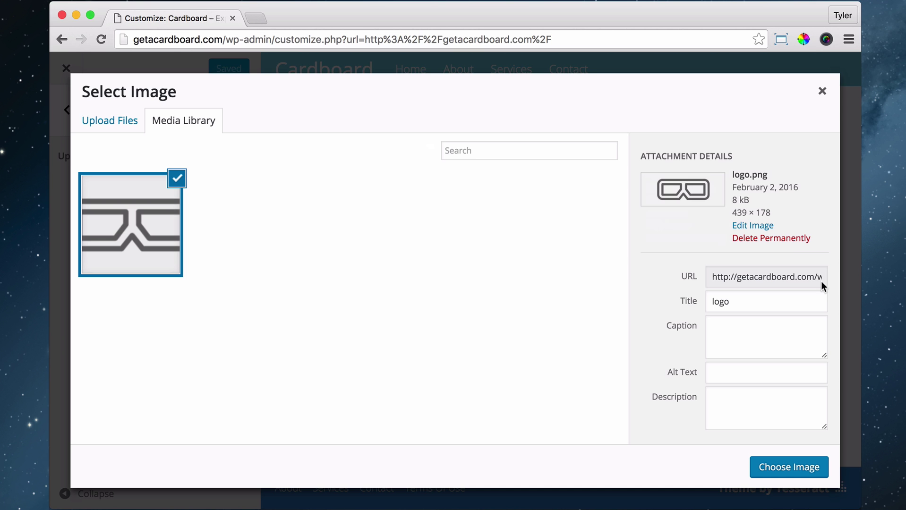
{"action": "left_click", "coordinate": [789, 472]}
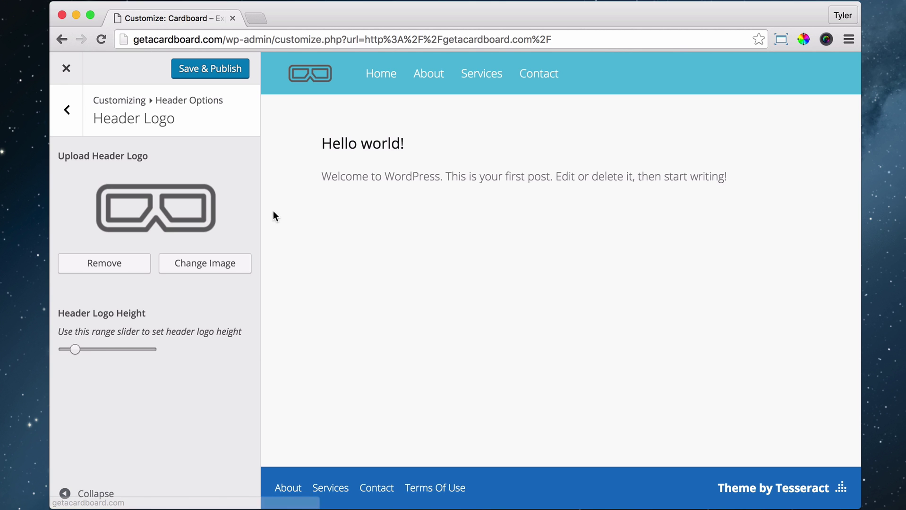
Shrink the header logo height slightly, save and publish, then return to the live site
{"action": "left_click_drag", "start_coordinate": [75, 349], "coordinate": [73, 352]}
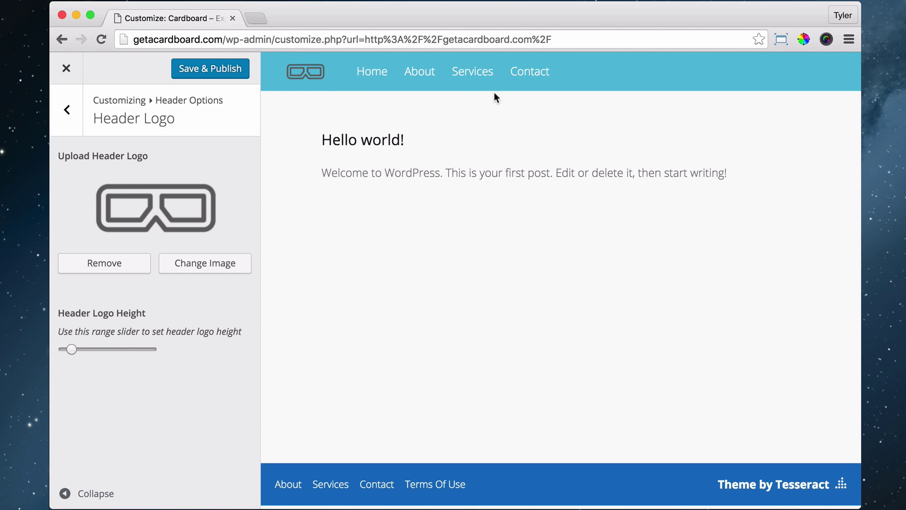
{"action": "left_click", "coordinate": [215, 74]}
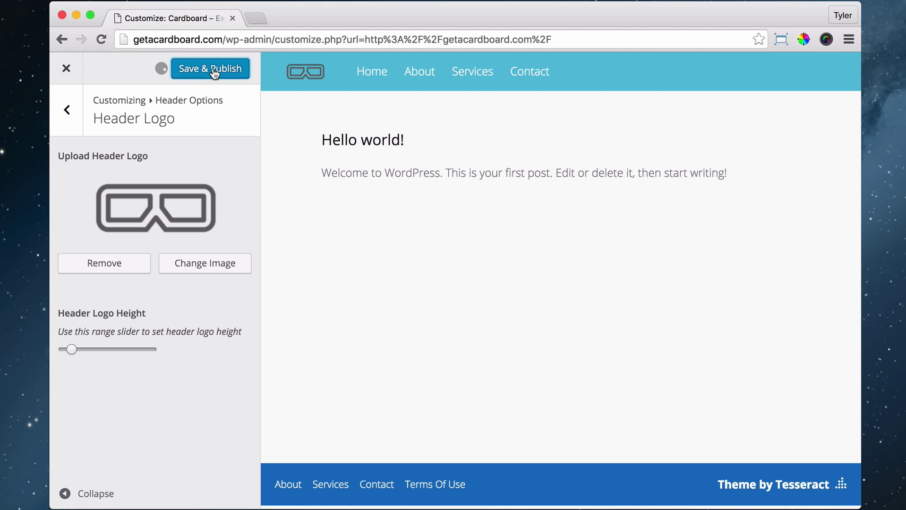
{"action": "left_click", "coordinate": [68, 71]}
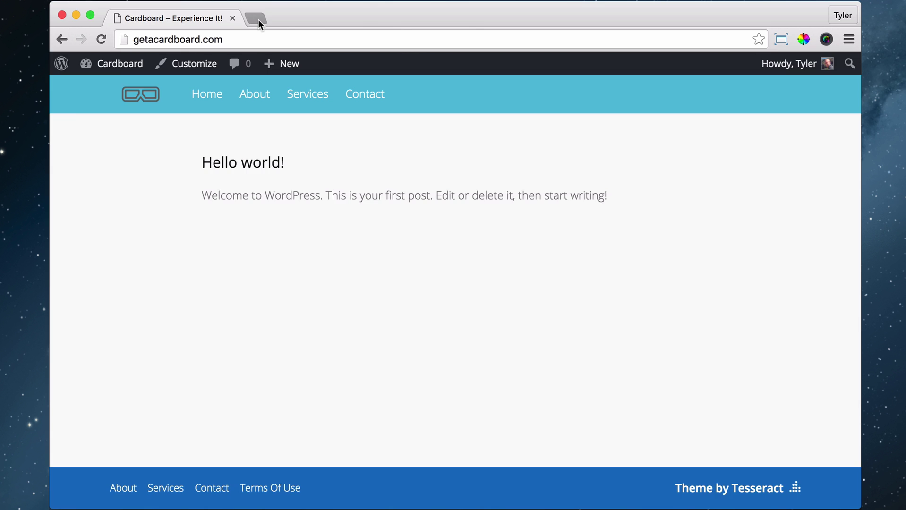
Open logomakr.com in a new tab and search for 'abstract' graphics
{"action": "left_click", "coordinate": [258, 18]}
{"action": "type", "text": "logomakr.com"}
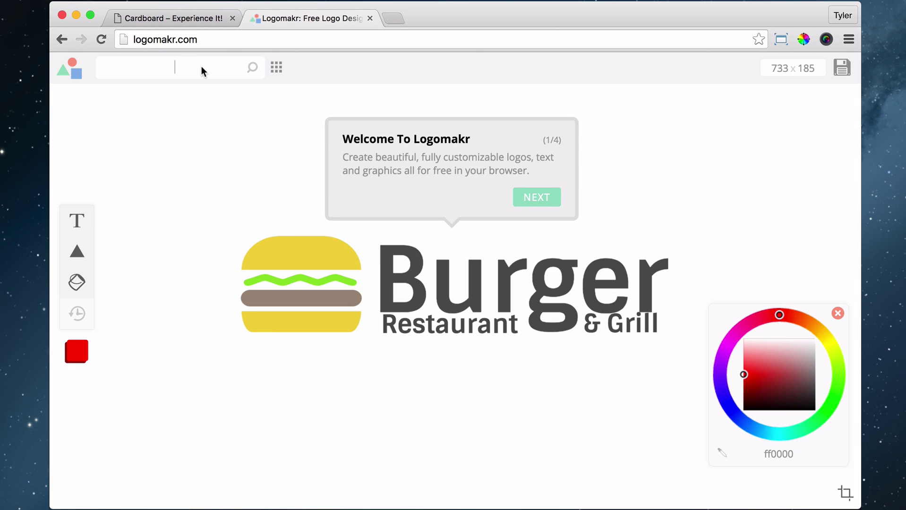
{"action": "type", "text": "abstract"}
{"action": "key", "text": "Return"}
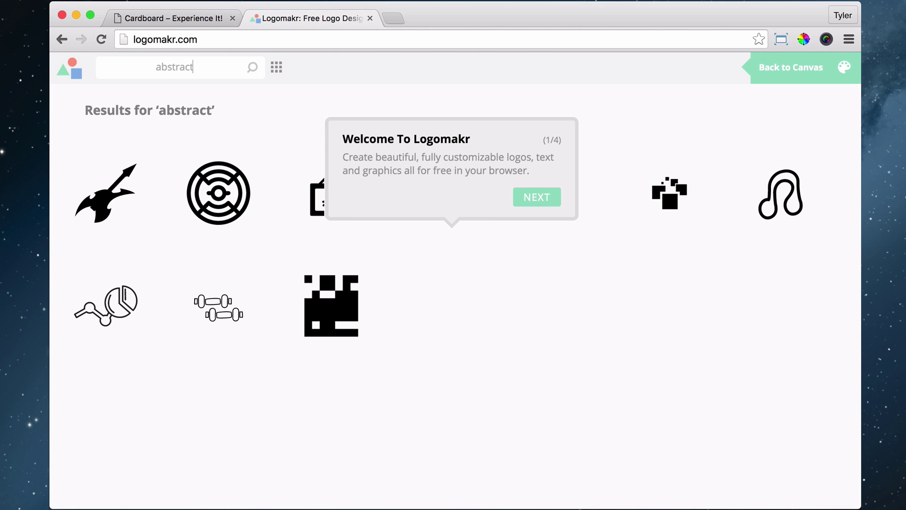
Step through the Logomakr welcome tour to its end and dismiss it
{"action": "left_click", "coordinate": [525, 201]}
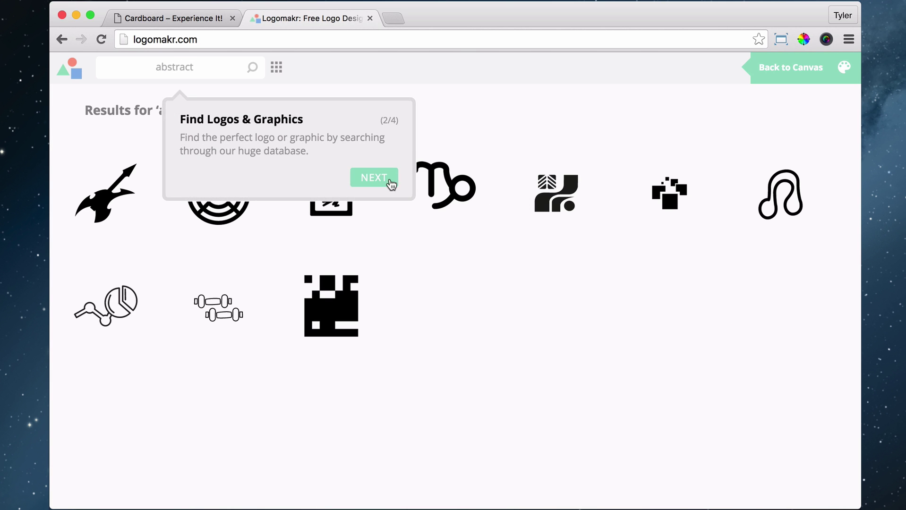
{"action": "left_click", "coordinate": [387, 181]}
{"action": "left_click", "coordinate": [324, 283]}
{"action": "left_click", "coordinate": [809, 194]}
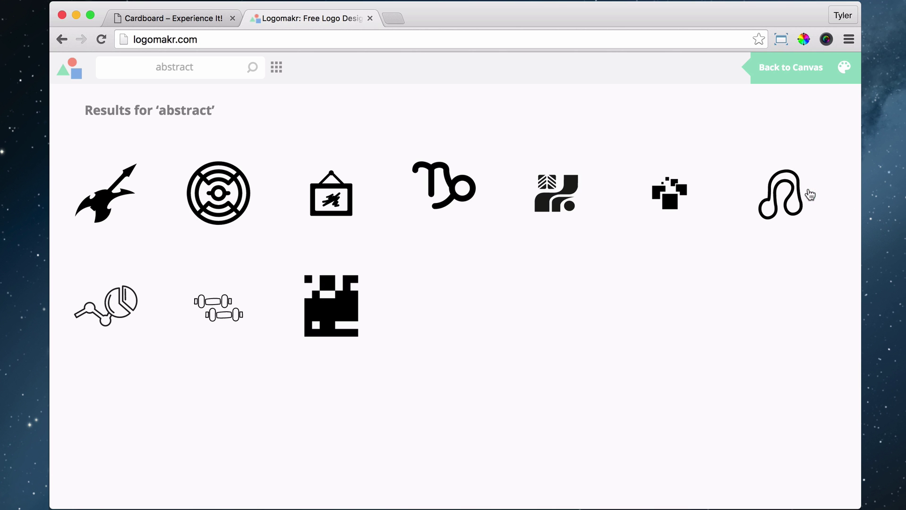
Add the scattered-squares graphic to the canvas and move it up and left
{"action": "left_click", "coordinate": [671, 200]}
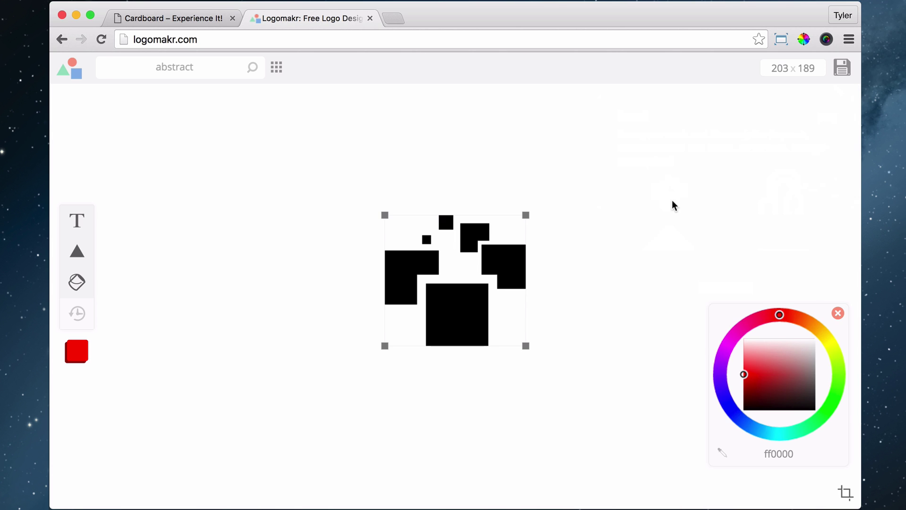
{"action": "left_click_drag", "start_coordinate": [521, 277], "coordinate": [315, 239]}
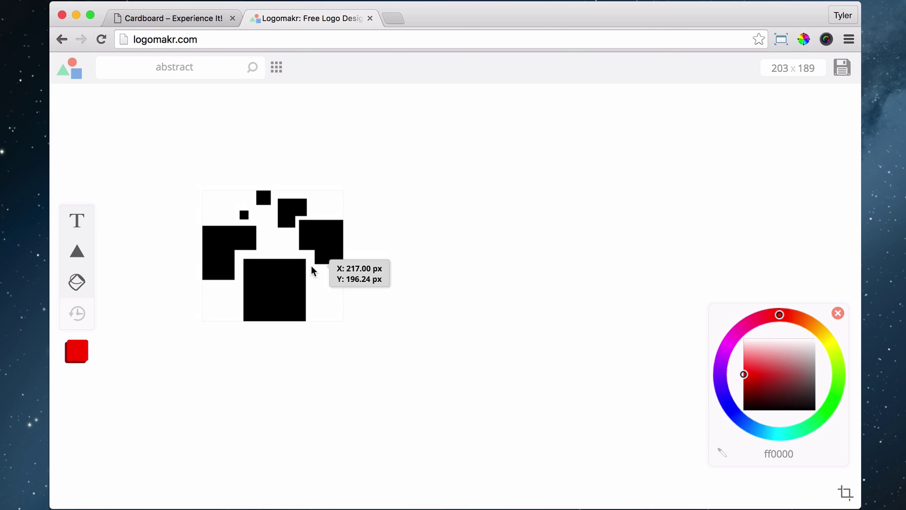
{"action": "left_click_drag", "start_coordinate": [312, 270], "coordinate": [311, 270]}
Add a one-word name in a text box, enlarge it and move it upward
{"action": "left_click", "coordinate": [77, 220]}
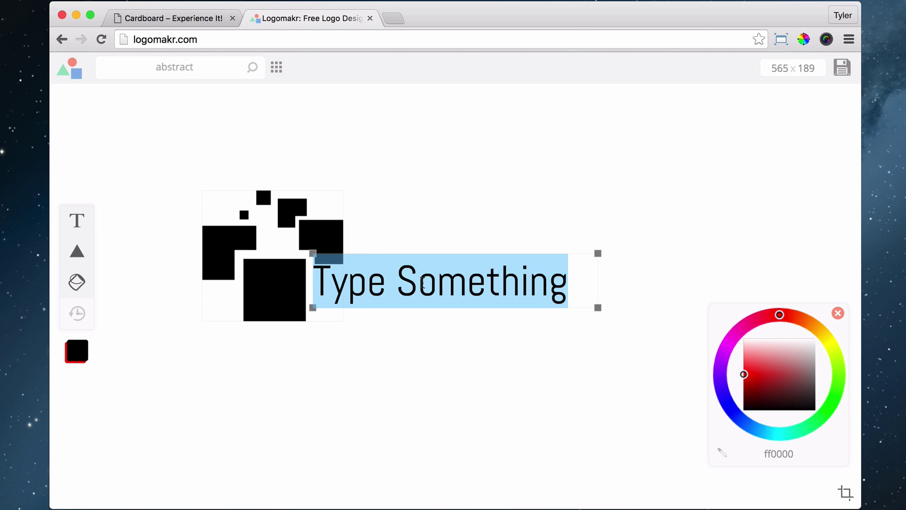
{"action": "type", "text": "TYLER"}
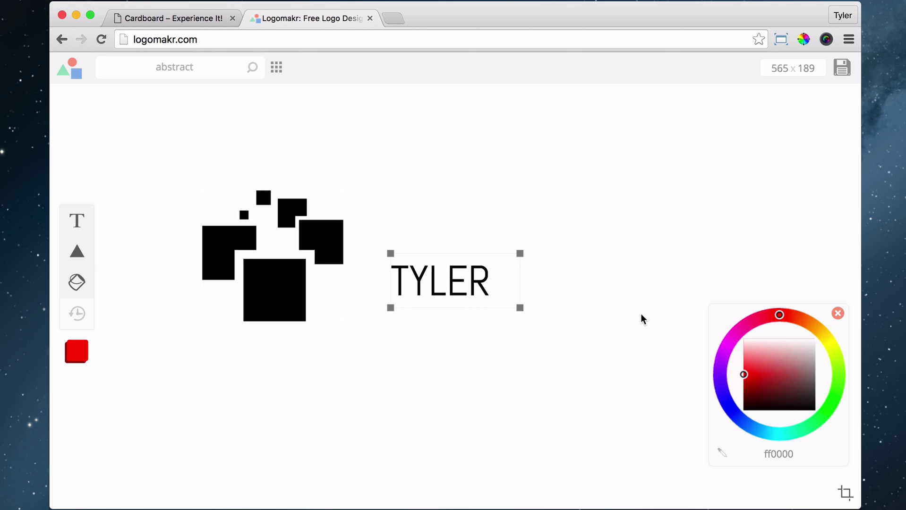
{"action": "left_click_drag", "start_coordinate": [520, 308], "coordinate": [687, 384]}
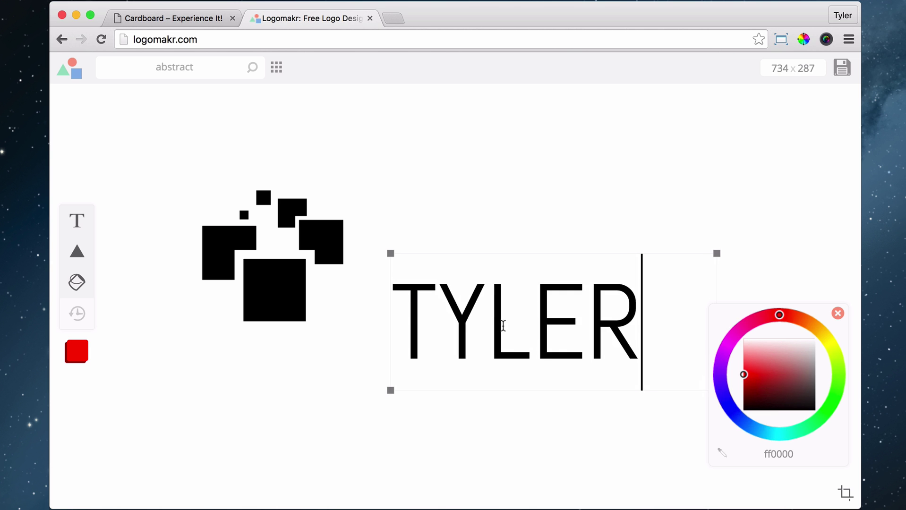
{"action": "left_click_drag", "start_coordinate": [519, 316], "coordinate": [529, 263]}
{"action": "left_click", "coordinate": [453, 374]}
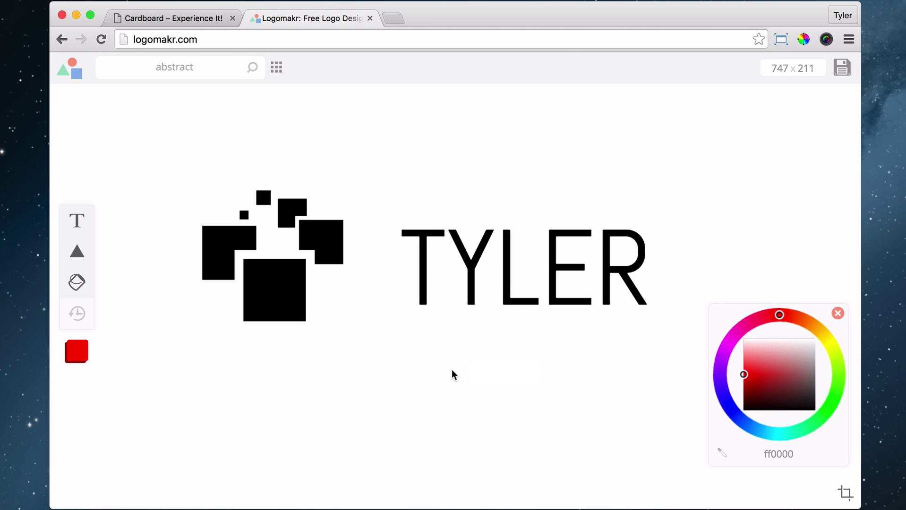
Shrink the squares graphic and rearrange it above the name text
{"action": "left_click", "coordinate": [291, 278]}
{"action": "left_click_drag", "start_coordinate": [343, 321], "coordinate": [299, 281]}
{"action": "left_click_drag", "start_coordinate": [259, 246], "coordinate": [318, 274]}
{"action": "left_click", "coordinate": [424, 376]}
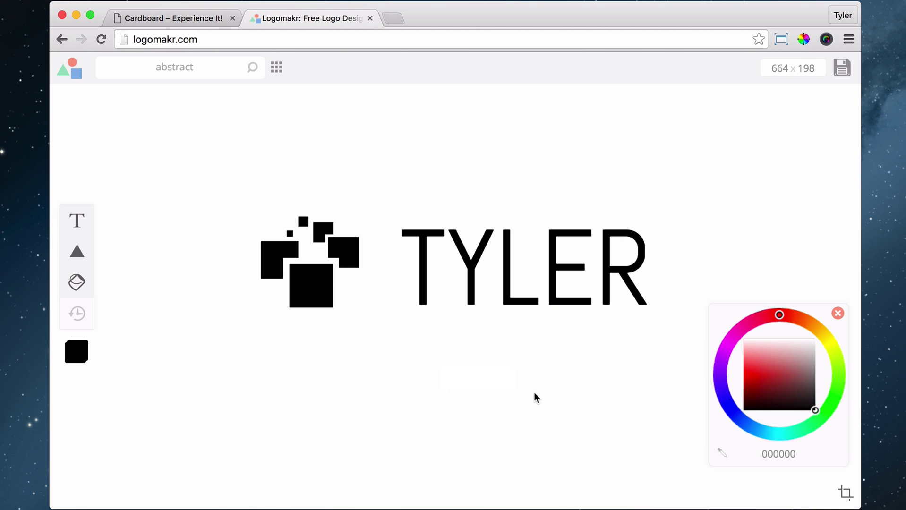
{"action": "left_click", "coordinate": [479, 274]}
{"action": "left_click_drag", "start_coordinate": [479, 274], "coordinate": [410, 332]}
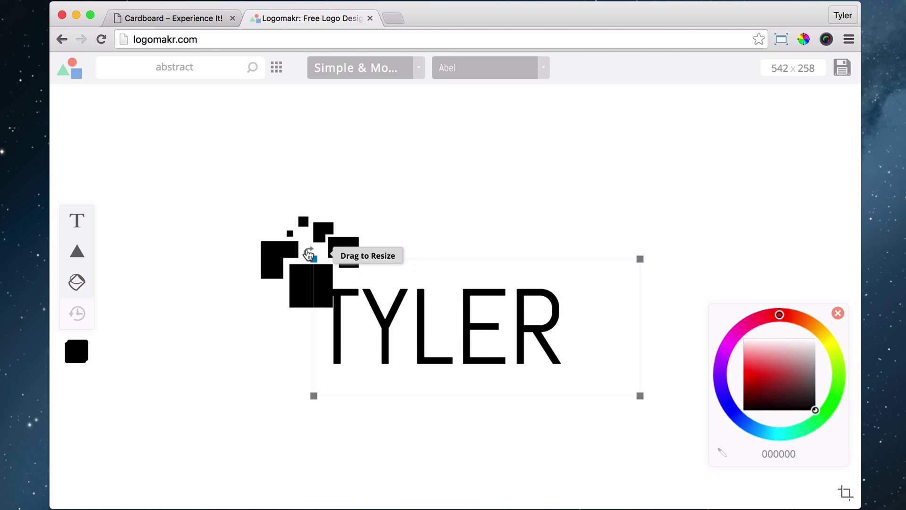
{"action": "left_click_drag", "start_coordinate": [299, 234], "coordinate": [429, 186]}
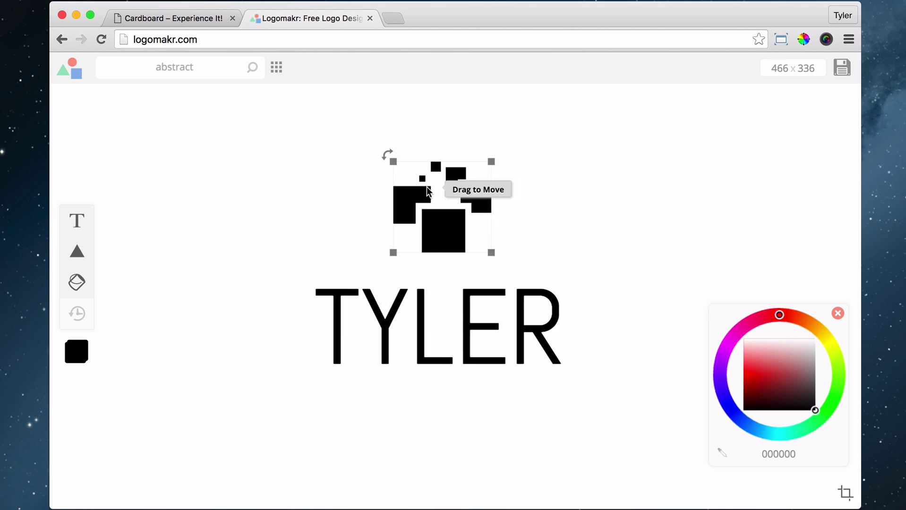
Colour the squares graphic and name text dark red, placing the graphic beside the name
{"action": "left_click", "coordinate": [446, 317]}
{"action": "left_click", "coordinate": [443, 232]}
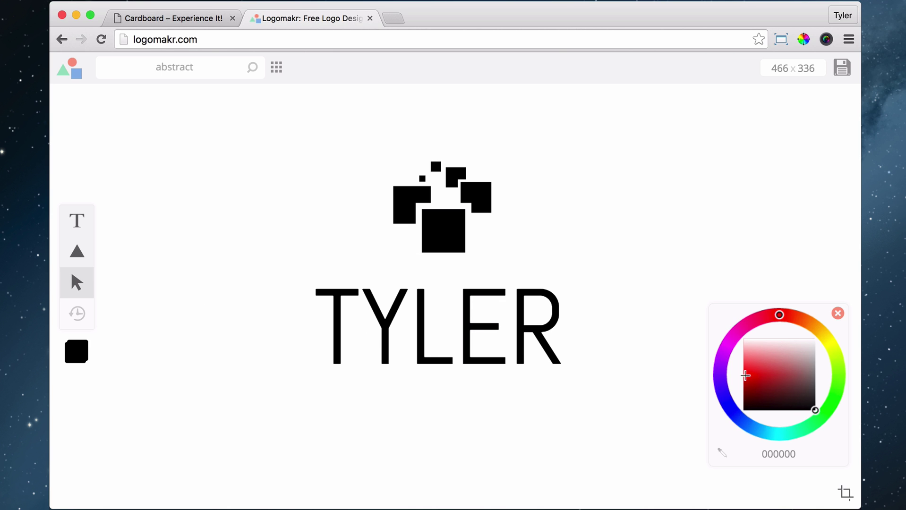
{"action": "left_click", "coordinate": [763, 387]}
{"action": "mouse_move", "coordinate": [519, 181]}
{"action": "left_mouse_down"}
{"action": "mouse_move", "coordinate": [444, 208]}
{"action": "mouse_move", "coordinate": [441, 226]}
{"action": "left_mouse_up"}
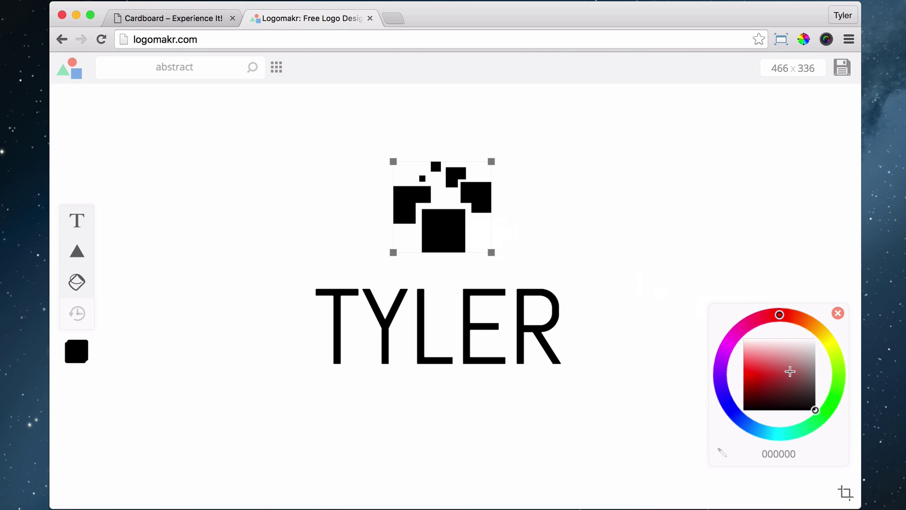
{"action": "left_click", "coordinate": [464, 325]}
{"action": "left_click_drag", "start_coordinate": [756, 364], "coordinate": [743, 368]}
{"action": "left_click", "coordinate": [712, 241]}
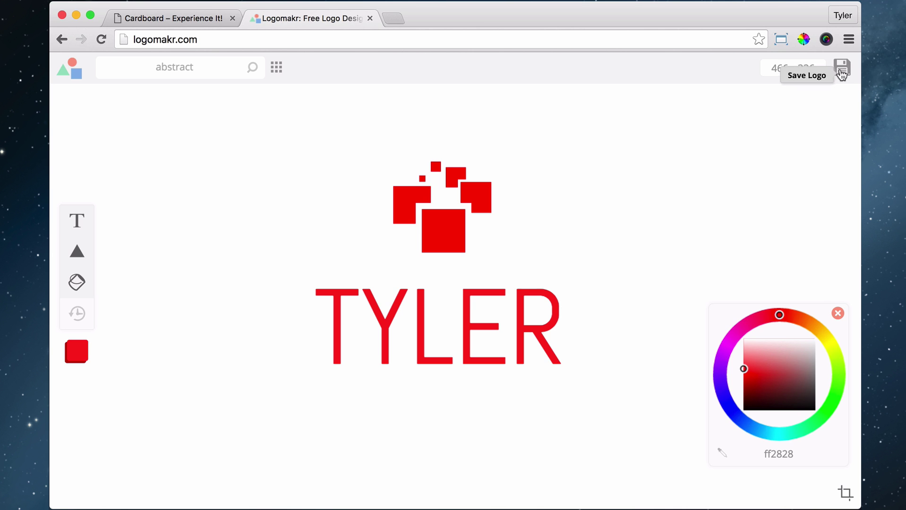
{"action": "left_click_drag", "start_coordinate": [451, 211], "coordinate": [225, 321]}
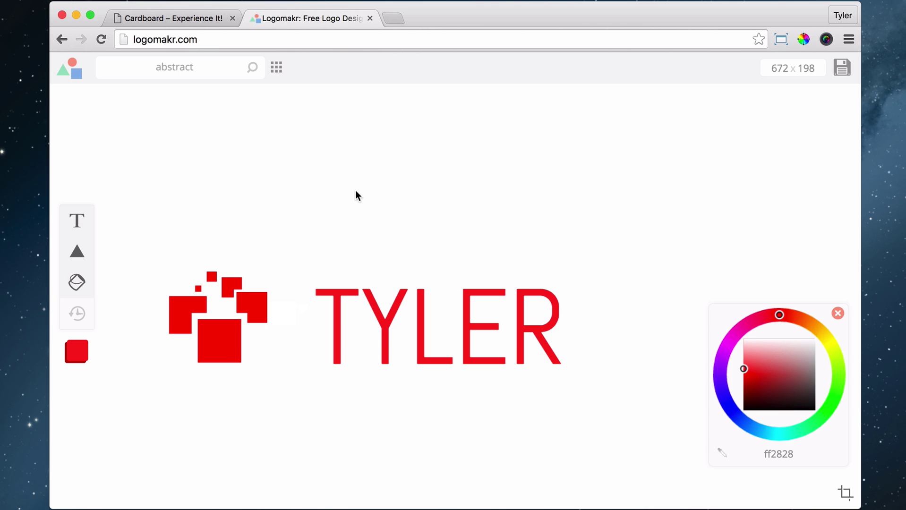
Close the Logomakr tab and scroll through the WordPress course page's lesson list
{"action": "left_click", "coordinate": [370, 19]}
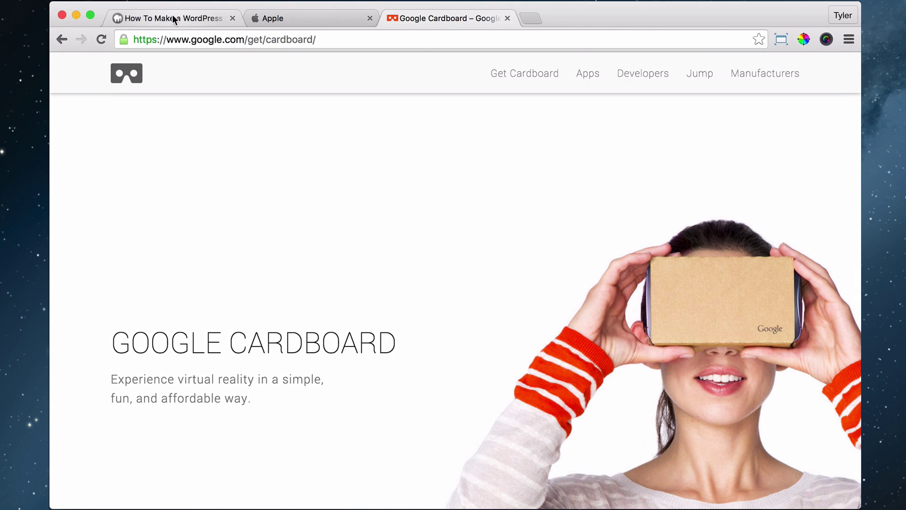
{"action": "left_click", "coordinate": [320, 21]}
{"action": "left_click", "coordinate": [164, 18]}
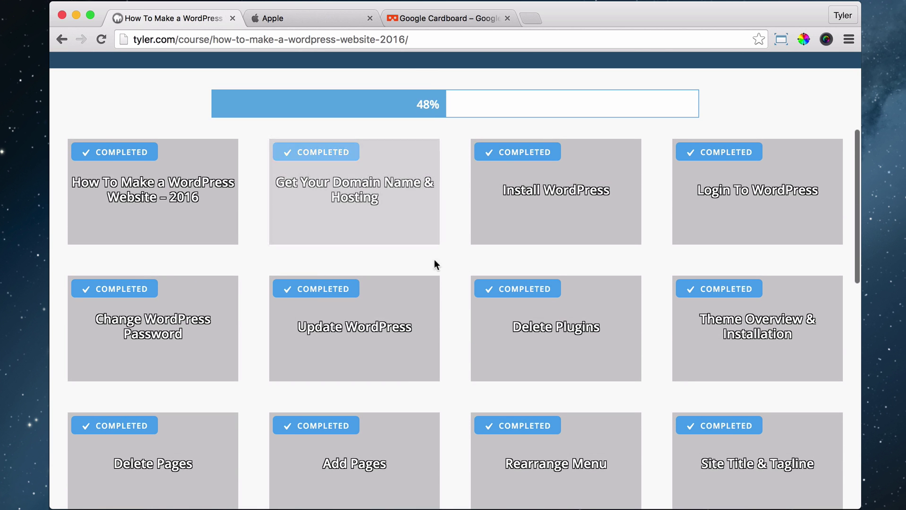
{"action": "scroll", "coordinate": [435, 265], "scroll_direction": "down", "scroll_amount": 5}
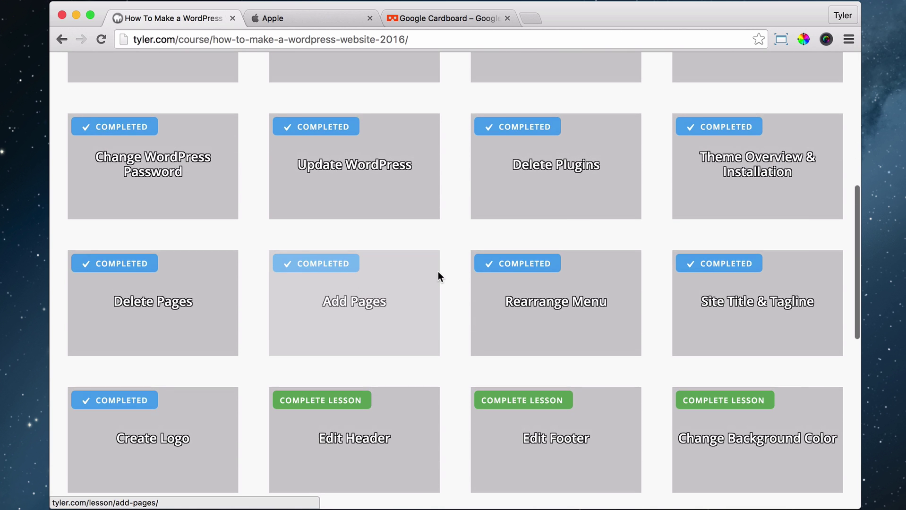